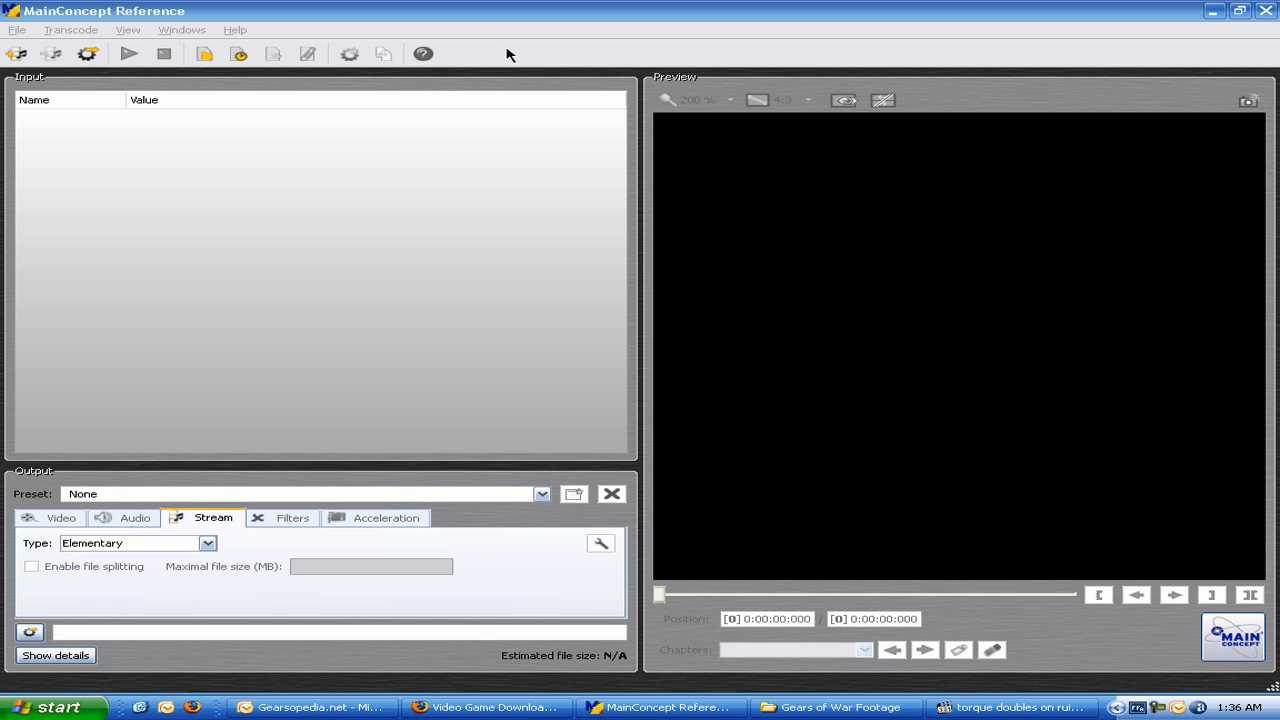
Load the torque doubles on ruins.M2TS clip into the converter.
{"action": "left_click", "coordinate": [470, 22]}
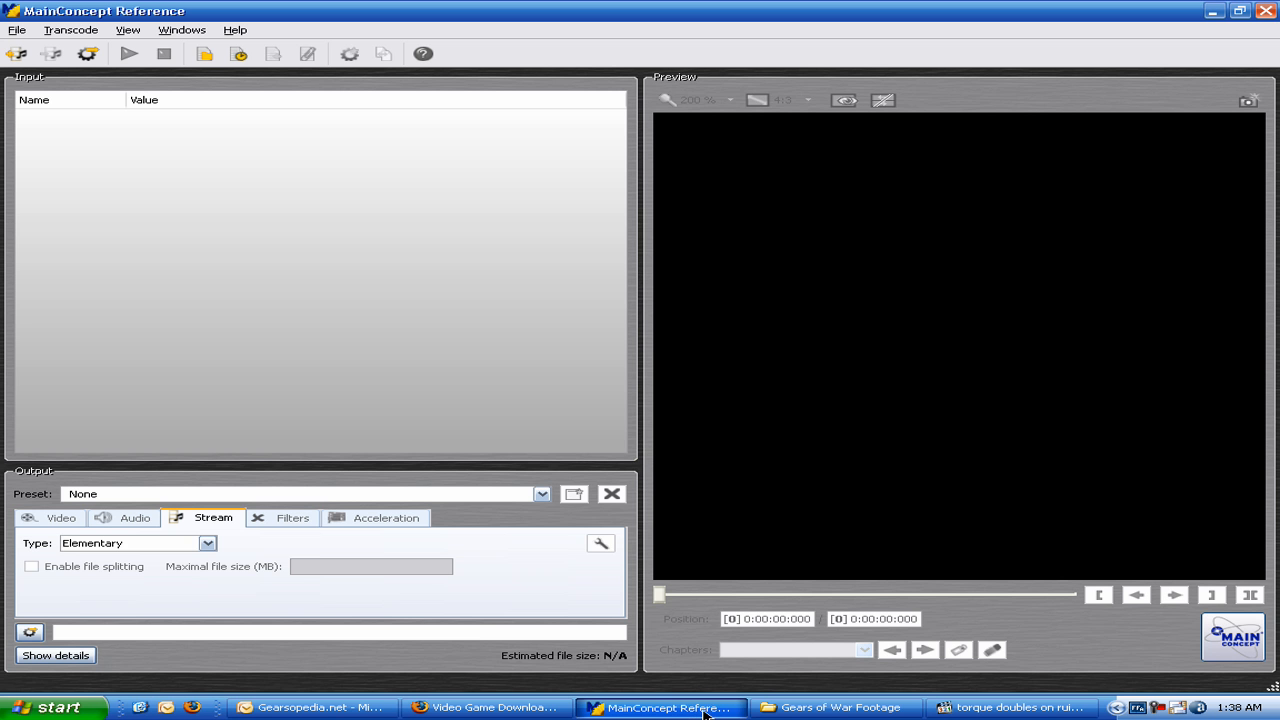
{"action": "left_click", "coordinate": [17, 30]}
{"action": "left_click", "coordinate": [40, 47]}
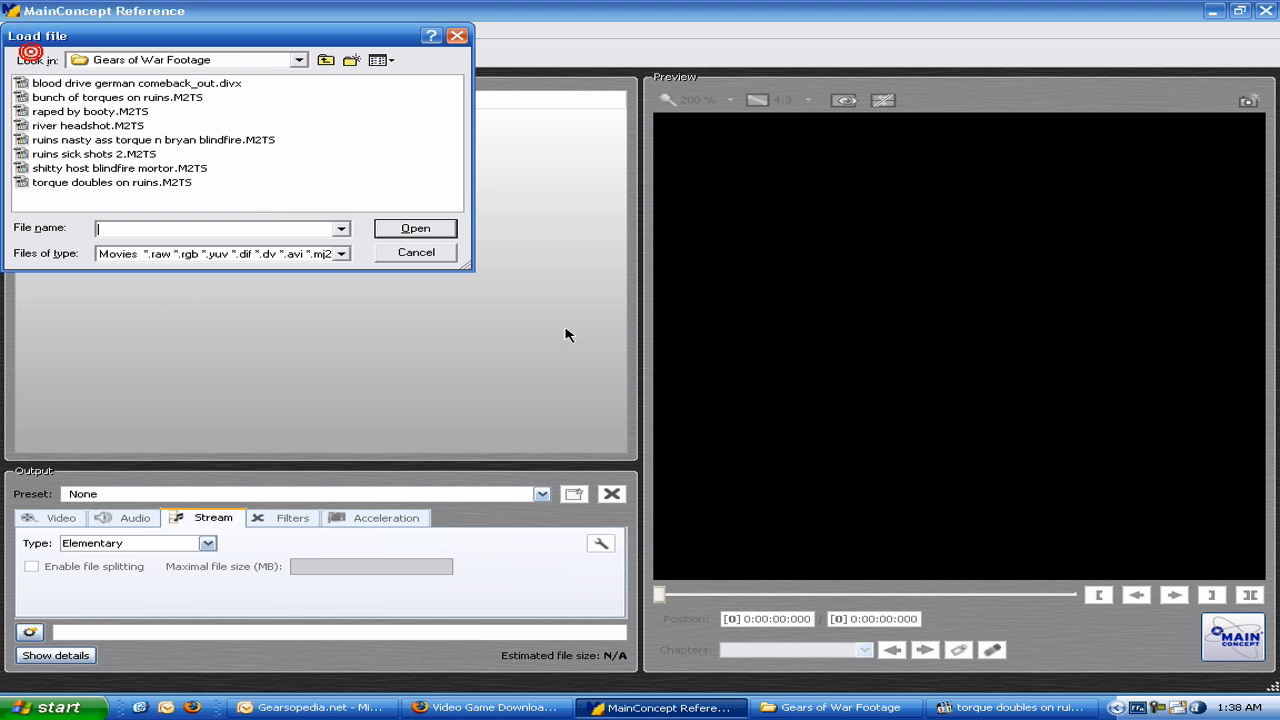
{"action": "double_click", "coordinate": [110, 182]}
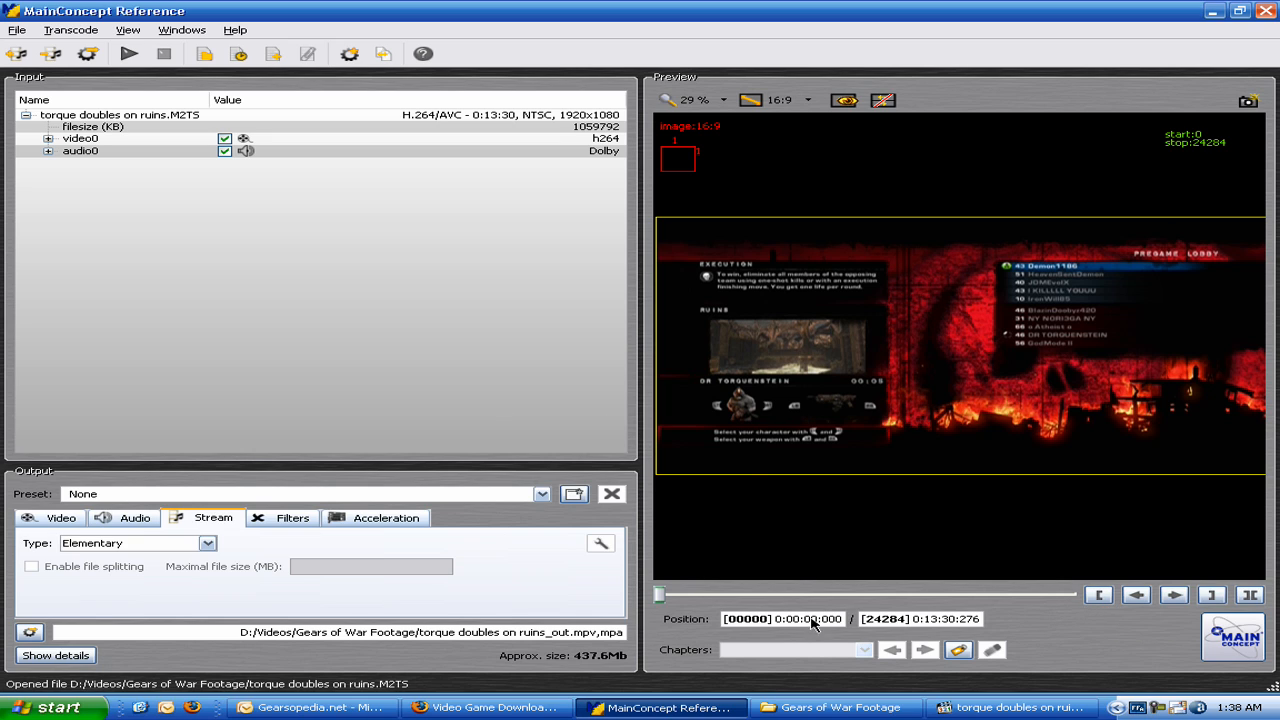
Jump the playhead to about 0:03:50 (frame 6893) via the Position dialog.
{"action": "left_click", "coordinate": [686, 619]}
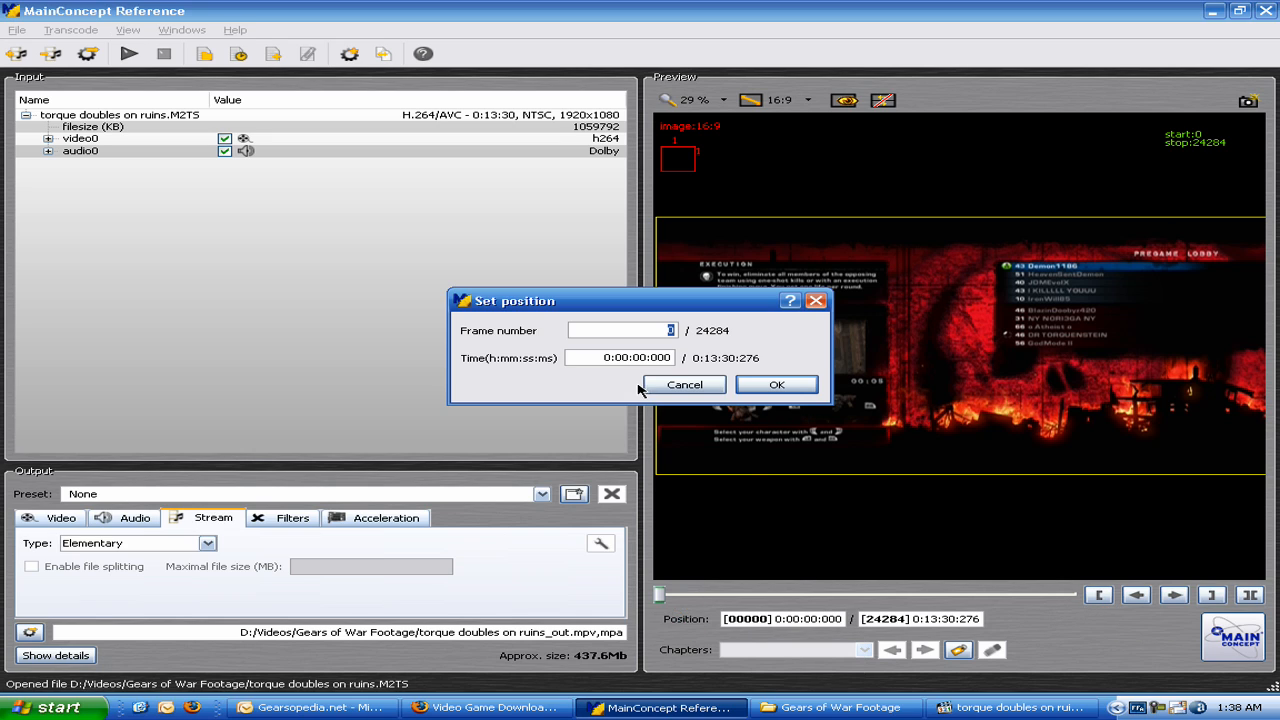
{"action": "double_click", "coordinate": [620, 358]}
{"action": "type", "text": "3"}
{"action": "key", "text": "Delete"}
{"action": "left_click", "coordinate": [776, 385]}
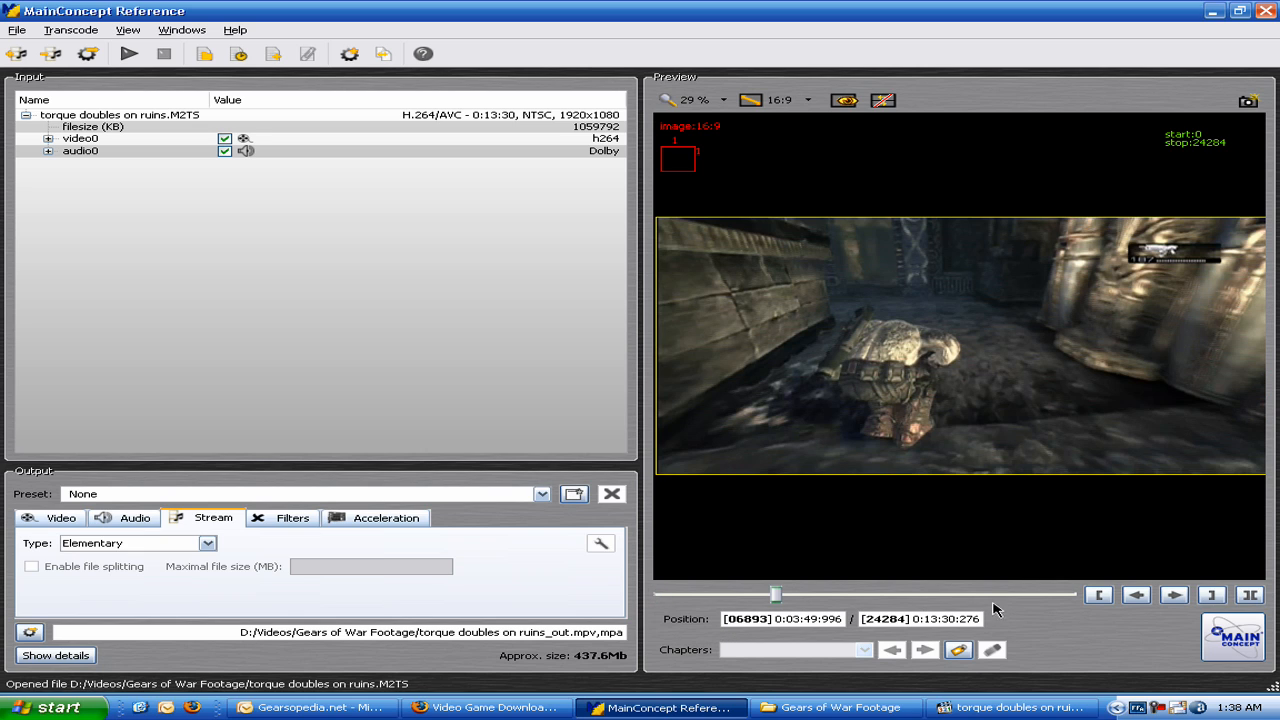
Mark the current frame as clip start and reopen the Position dialog.
{"action": "left_click", "coordinate": [1099, 596]}
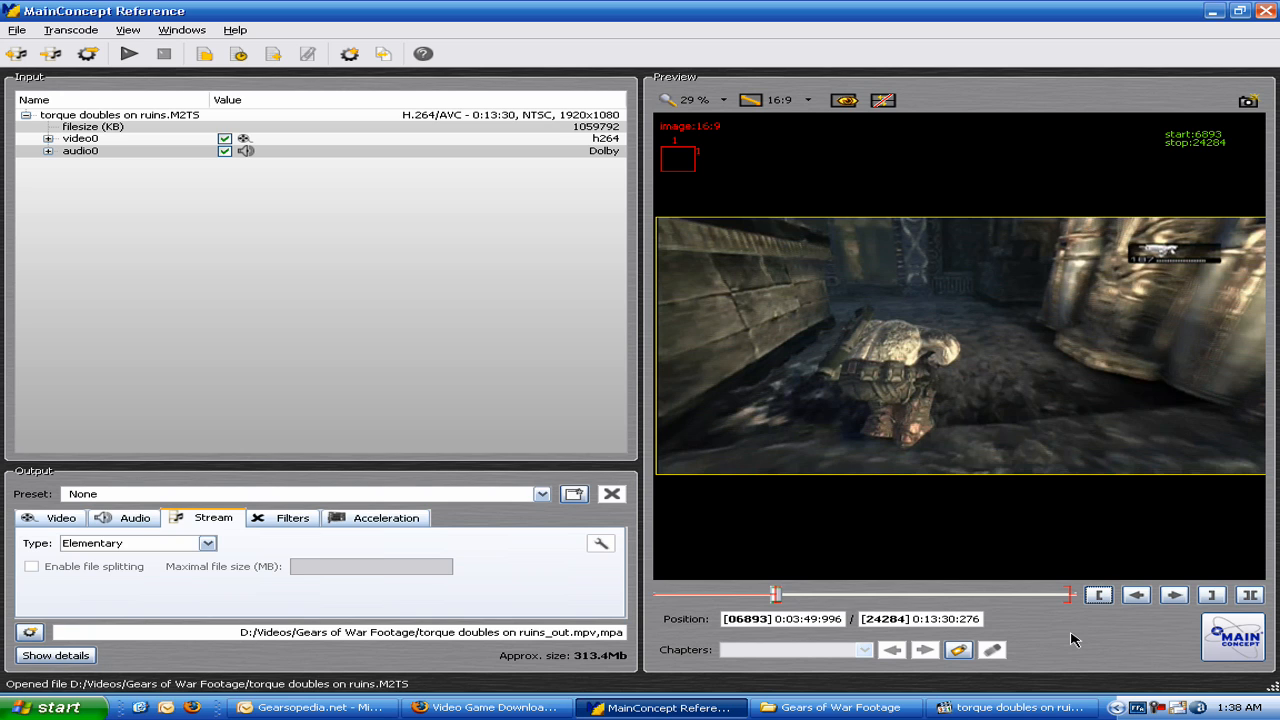
{"action": "left_click", "coordinate": [686, 619]}
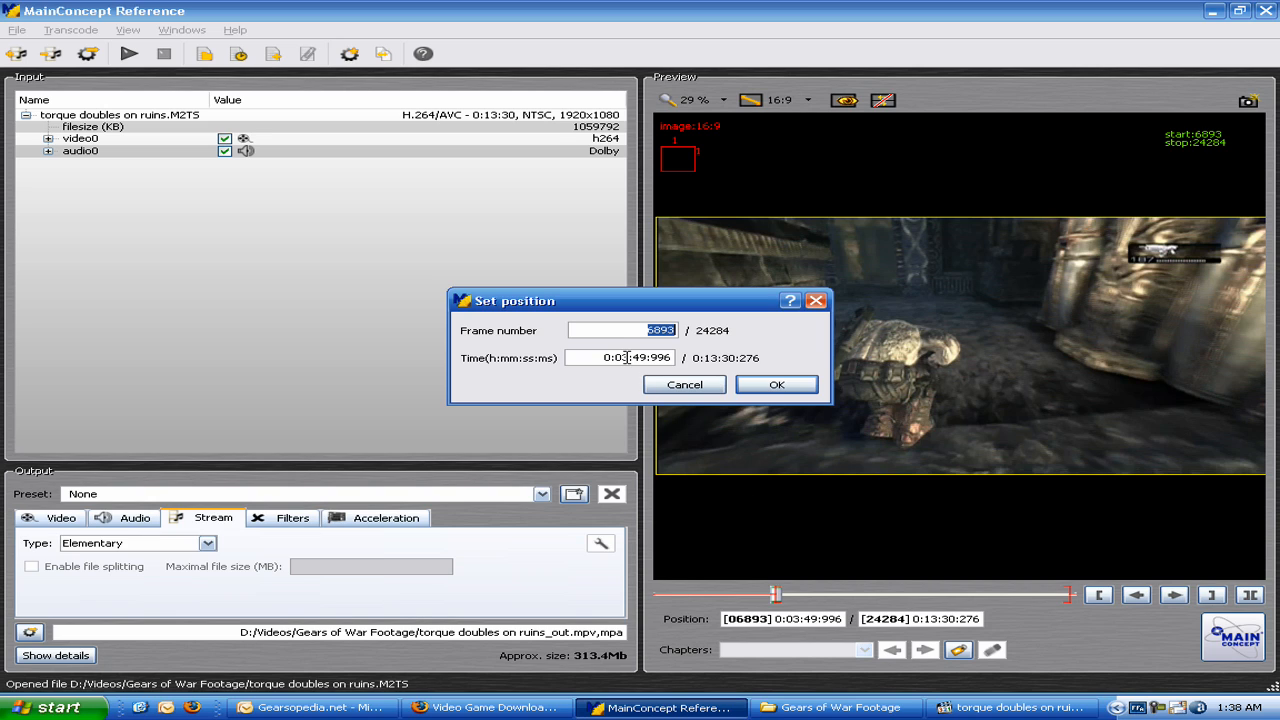
{"action": "left_click", "coordinate": [625, 357]}
{"action": "key", "text": "BackSpace"}
{"action": "type", "text": "4"}
Jump to 0:04:01.996 and mark frame 7252 as the clip end.
{"action": "key", "text": "Delete"}
{"action": "key", "text": "Delete"}
{"action": "type", "text": "01"}
{"action": "left_click", "coordinate": [777, 385]}
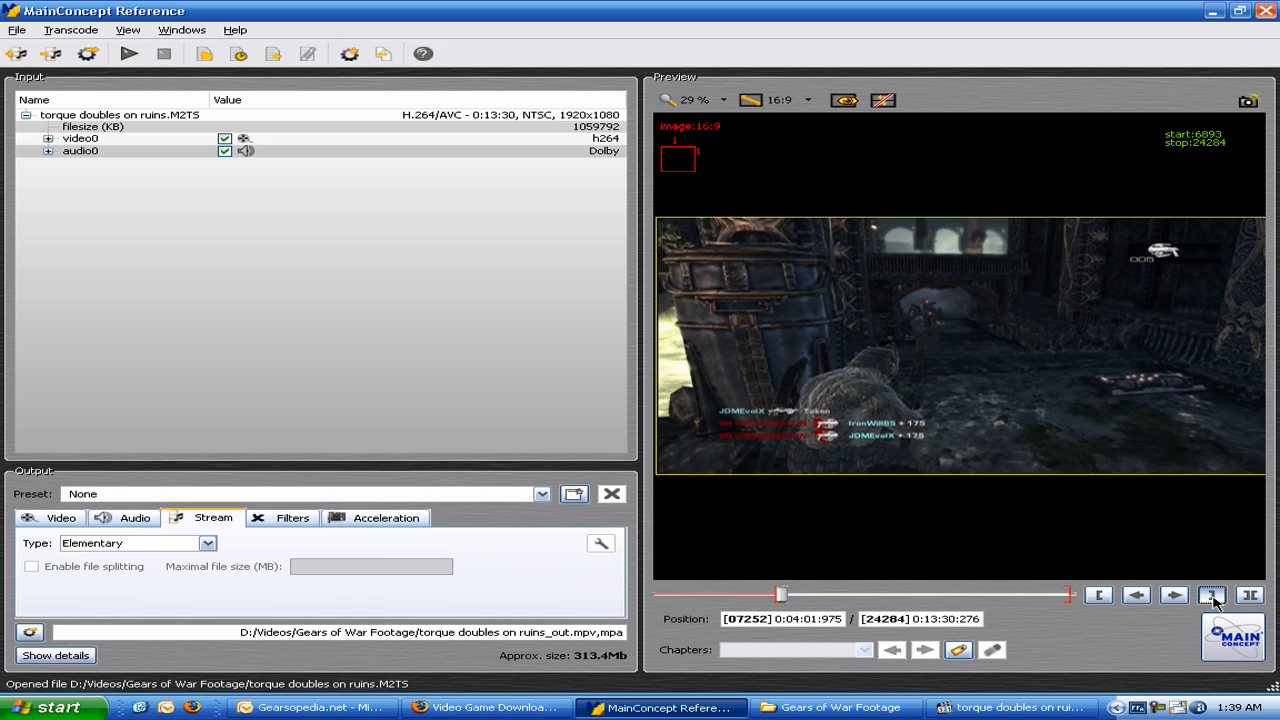
{"action": "left_click", "coordinate": [1213, 598]}
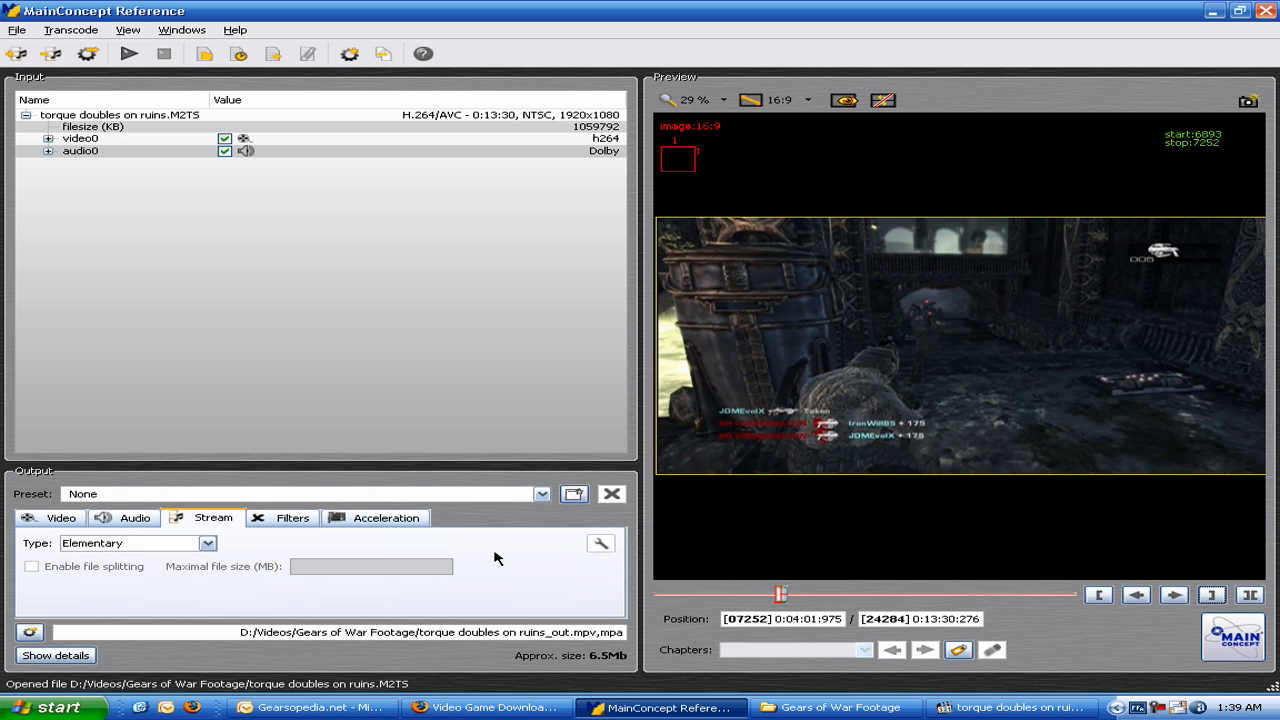
Apply the HD - 1080p YouTube Ready output preset.
{"action": "left_click", "coordinate": [542, 494]}
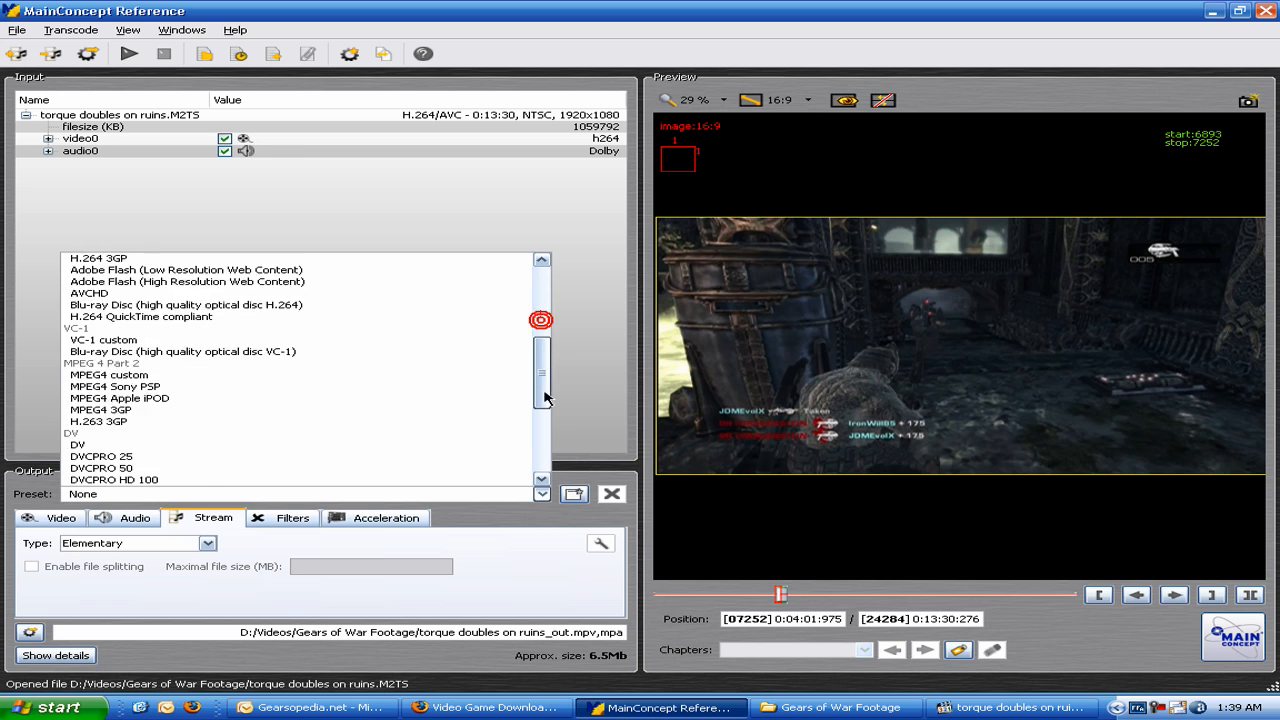
{"action": "left_click_drag", "start_coordinate": [545, 398], "coordinate": [545, 470]}
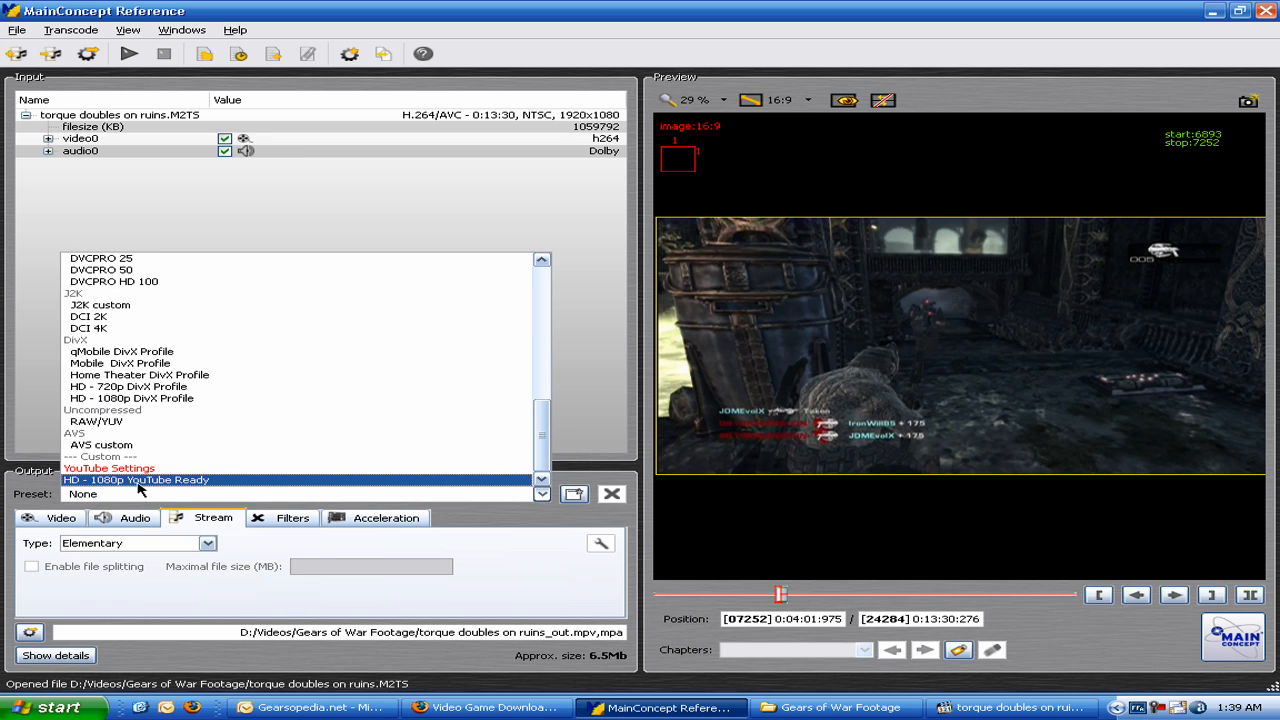
{"action": "left_click", "coordinate": [204, 481]}
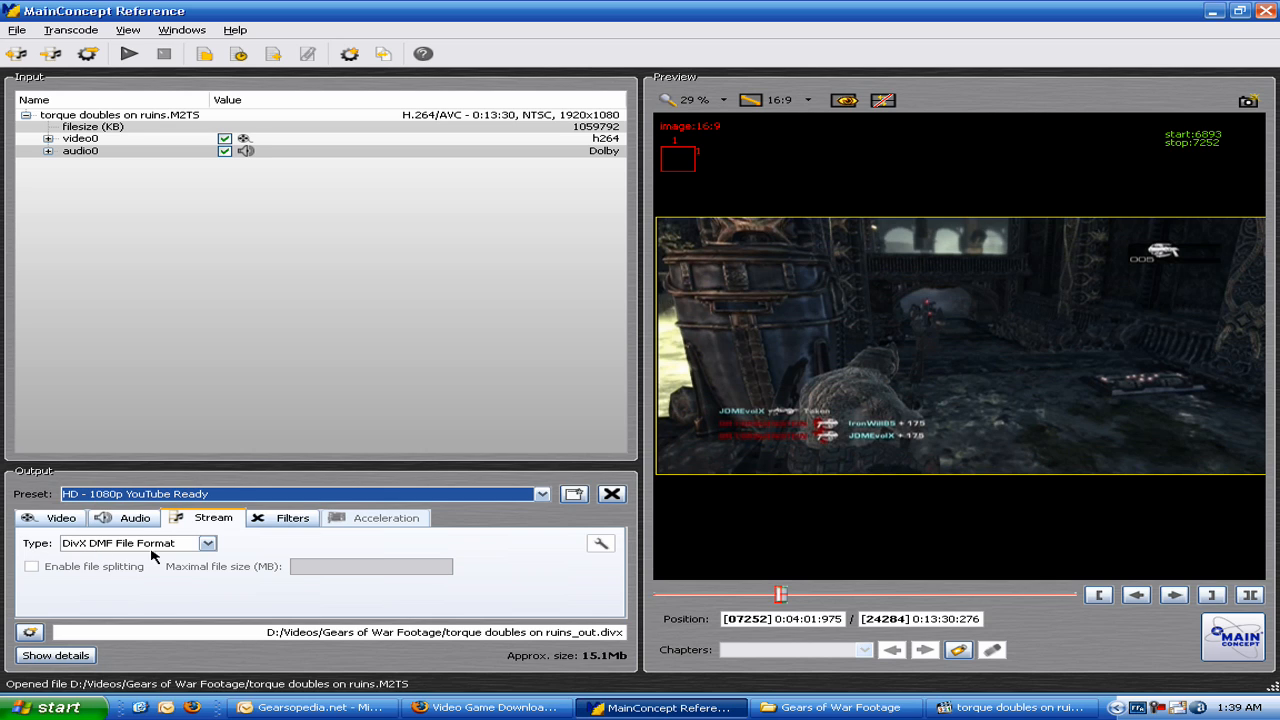
Keep DivX DMF File Format as the container and show the video settings.
{"action": "left_click", "coordinate": [207, 543]}
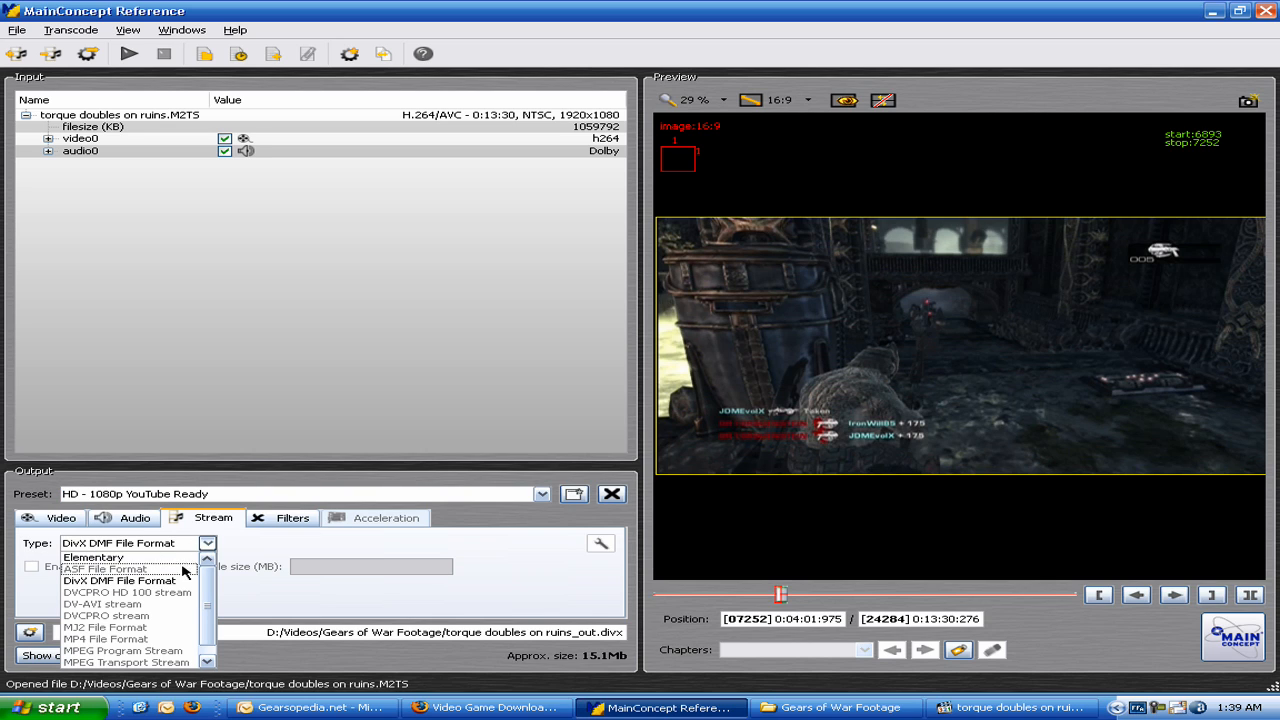
{"action": "left_click", "coordinate": [207, 548]}
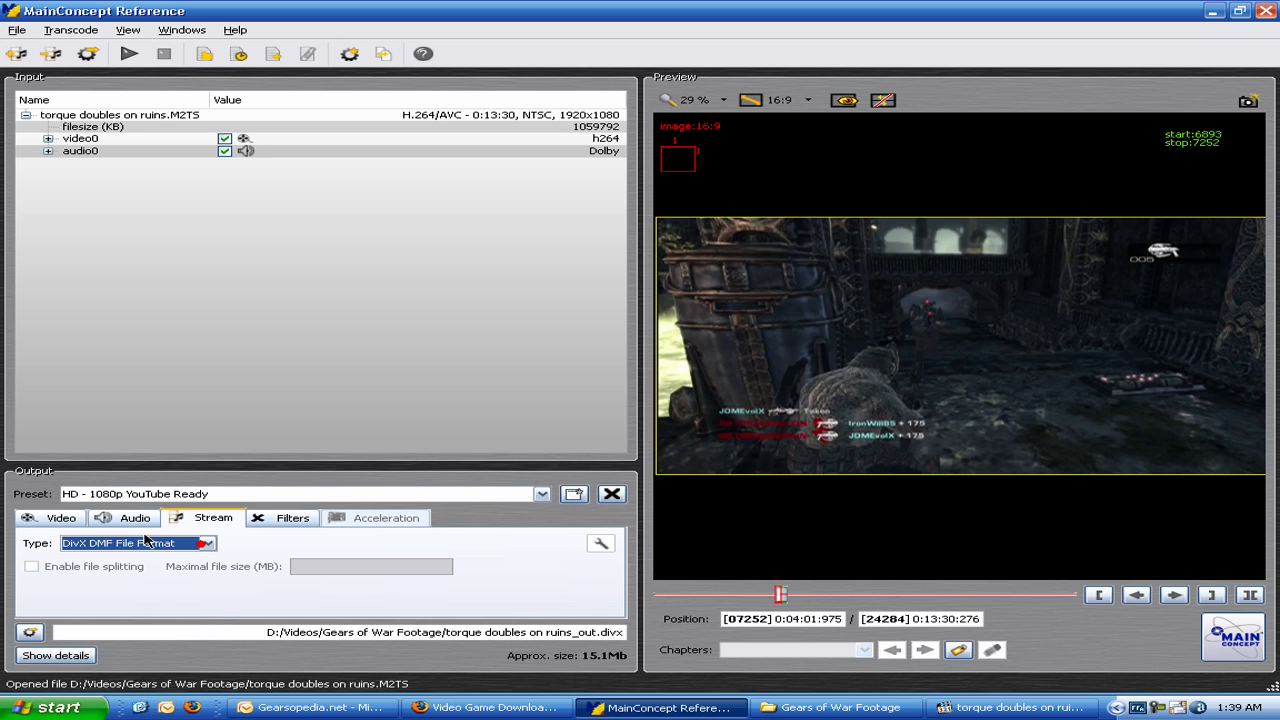
{"action": "left_click", "coordinate": [61, 517]}
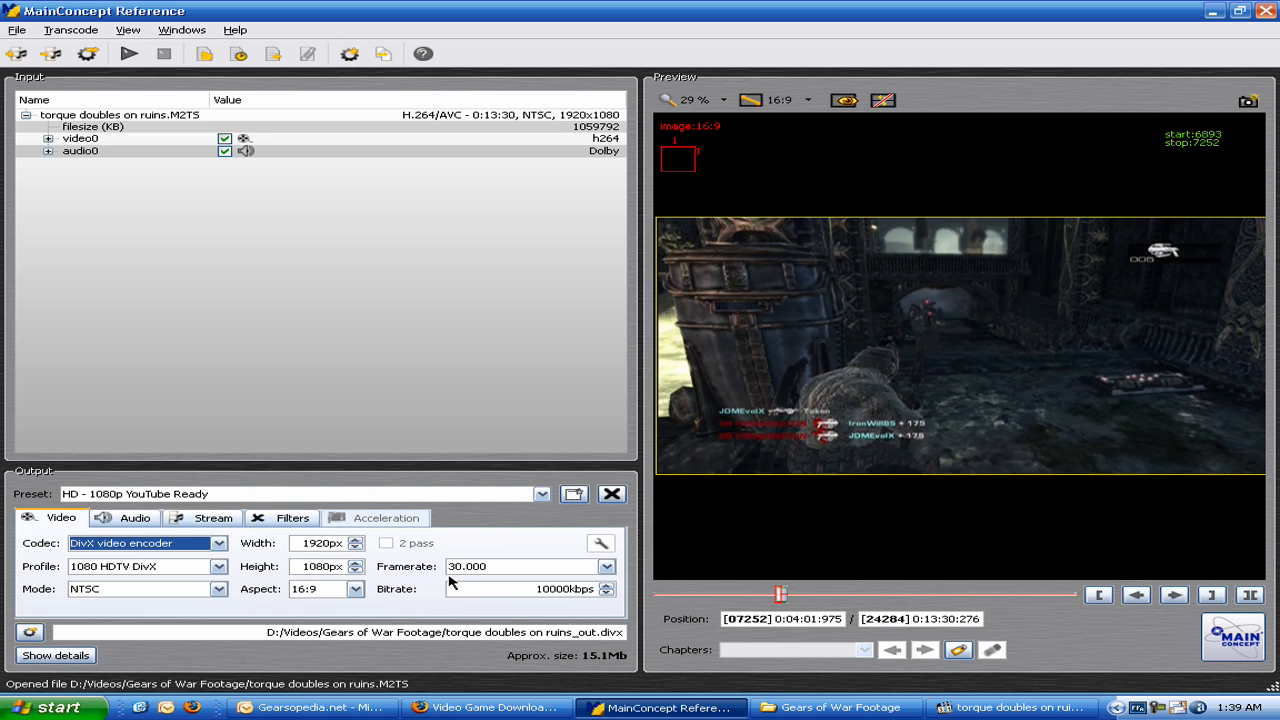
{"action": "left_click", "coordinate": [130, 521]}
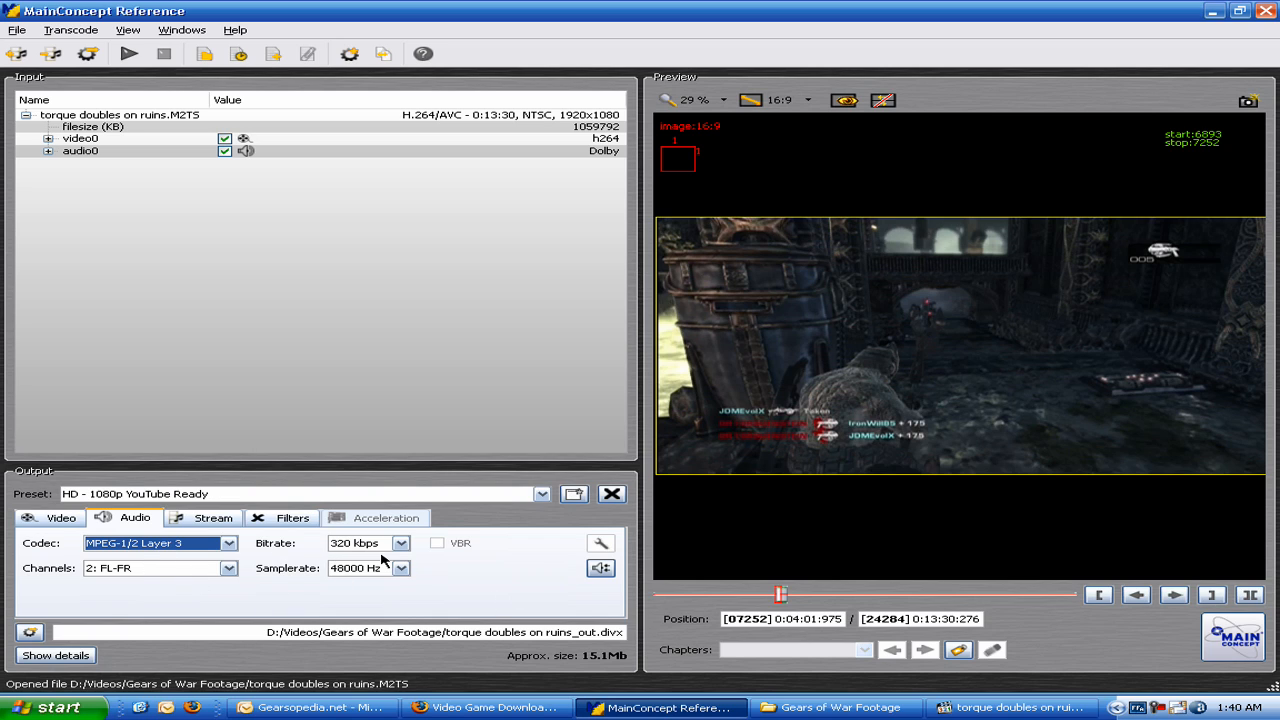
{"action": "left_click", "coordinate": [213, 518]}
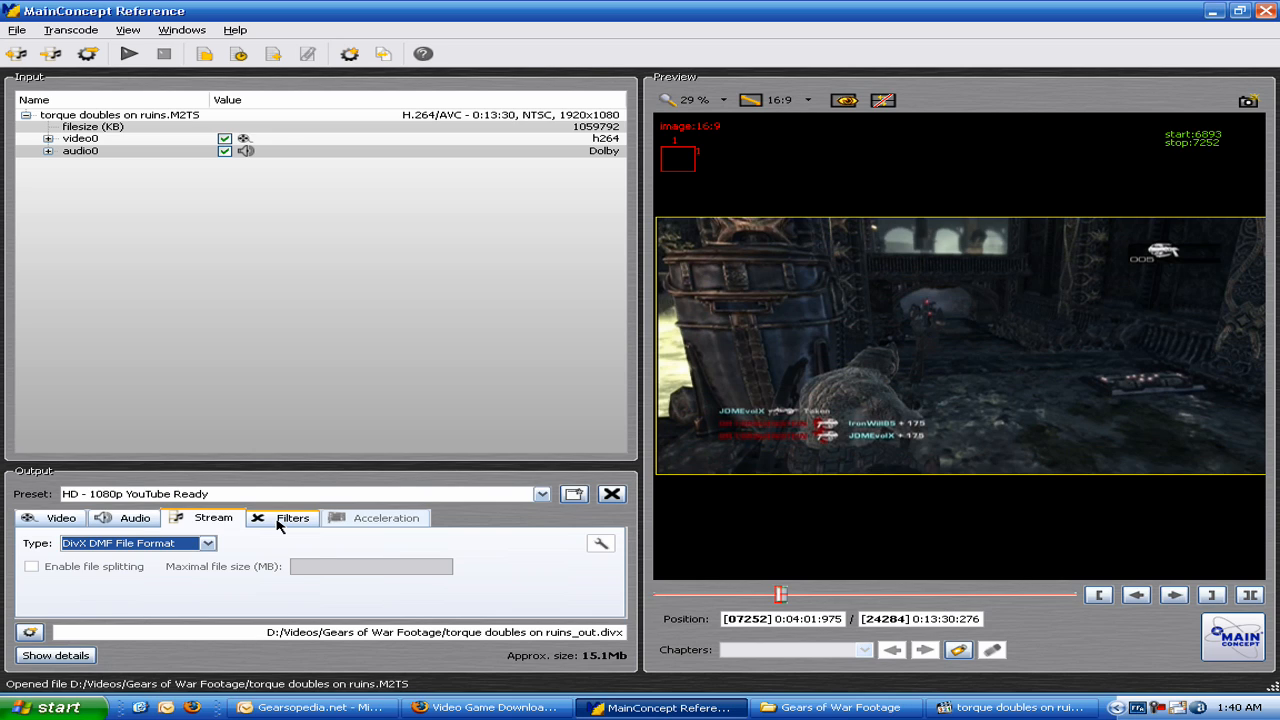
{"action": "left_click", "coordinate": [280, 522]}
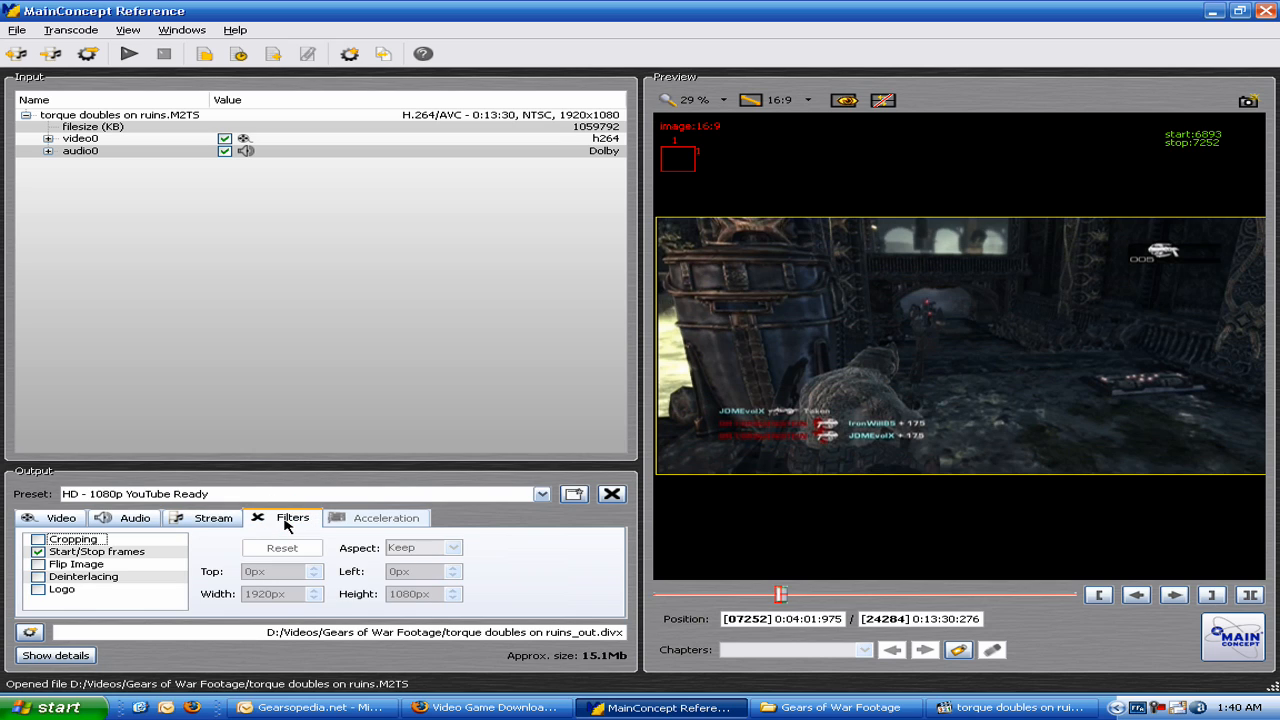
{"action": "left_click", "coordinate": [55, 518]}
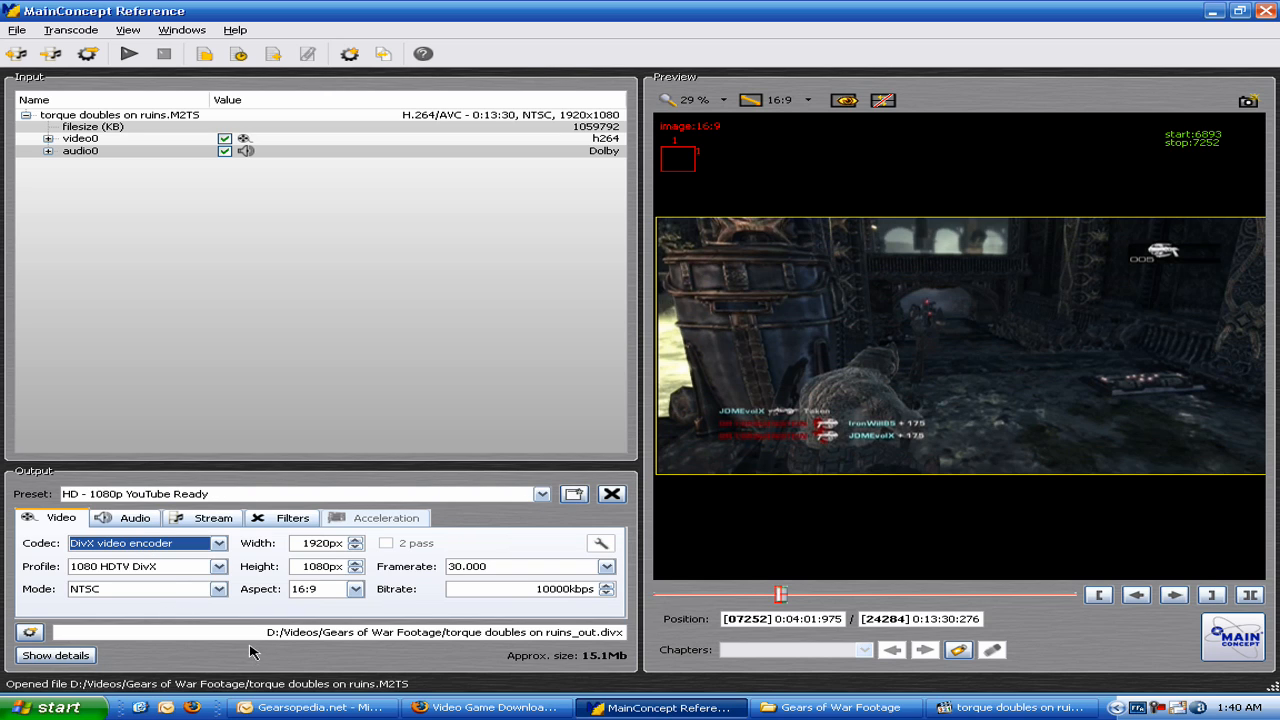
Review the Select Output File save location and cancel without changing it.
{"action": "left_click", "coordinate": [17, 30]}
{"action": "left_click", "coordinate": [92, 132]}
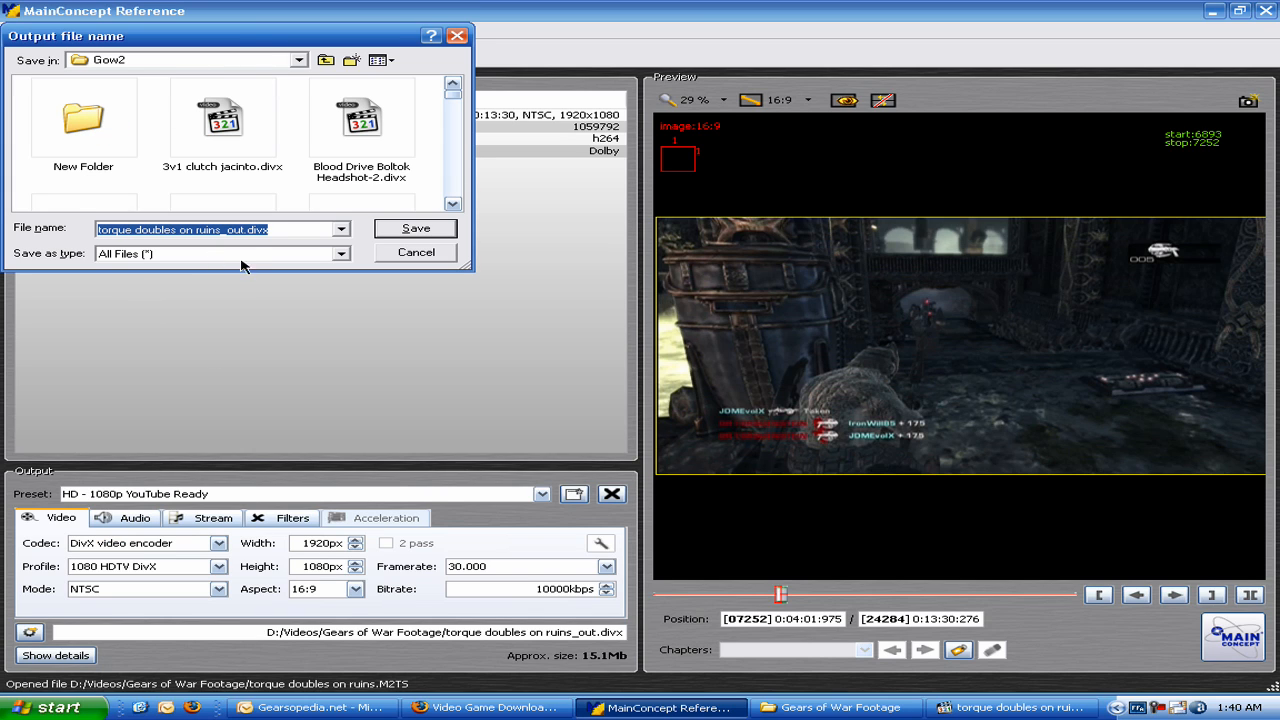
{"action": "left_click", "coordinate": [440, 256]}
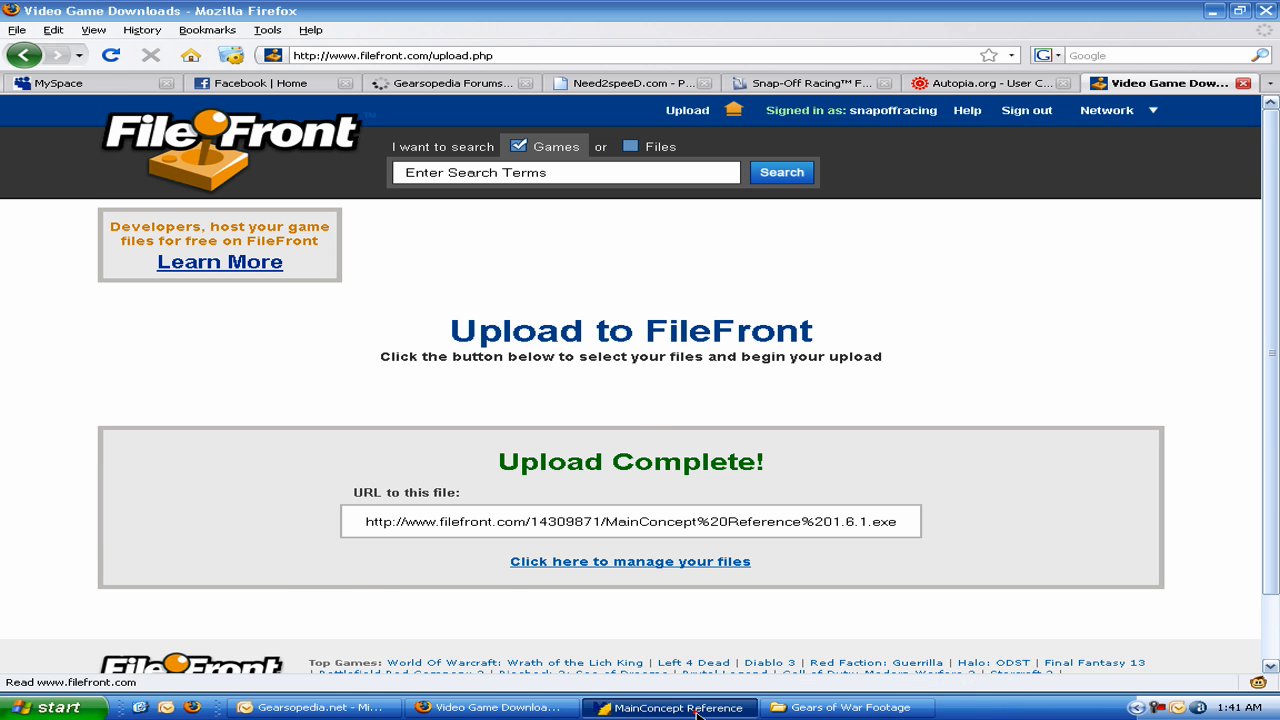
Close MainConcept Reference from the taskbar.
{"action": "left_click", "coordinate": [697, 710]}
{"action": "right_click", "coordinate": [697, 710]}
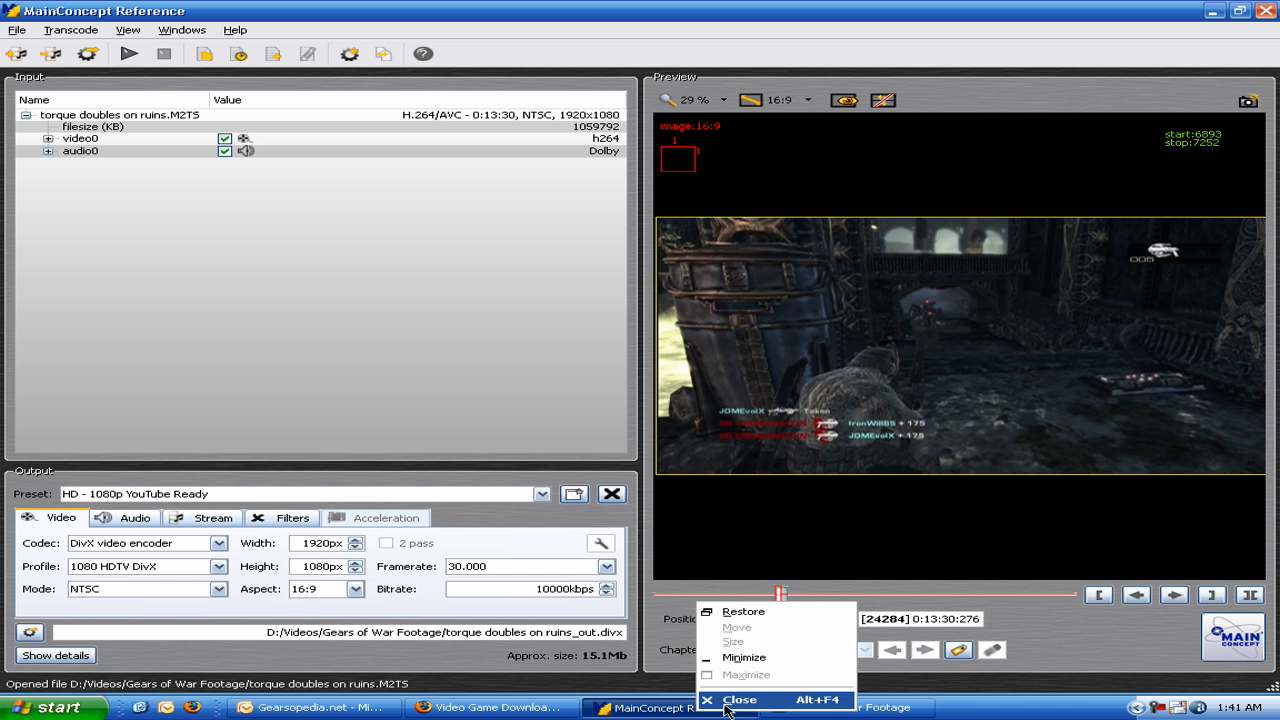
{"action": "left_click", "coordinate": [739, 699]}
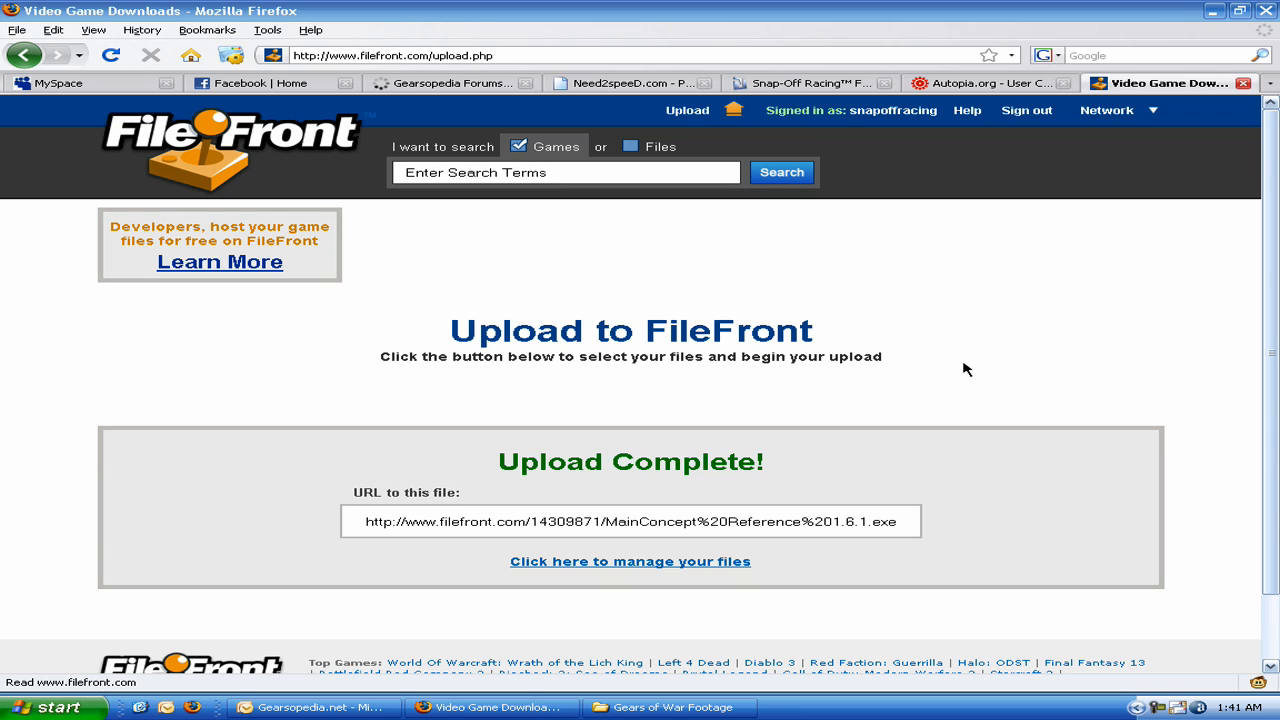
Navigate Firefox from the FileFront page to google.com.
{"action": "left_click", "coordinate": [948, 55]}
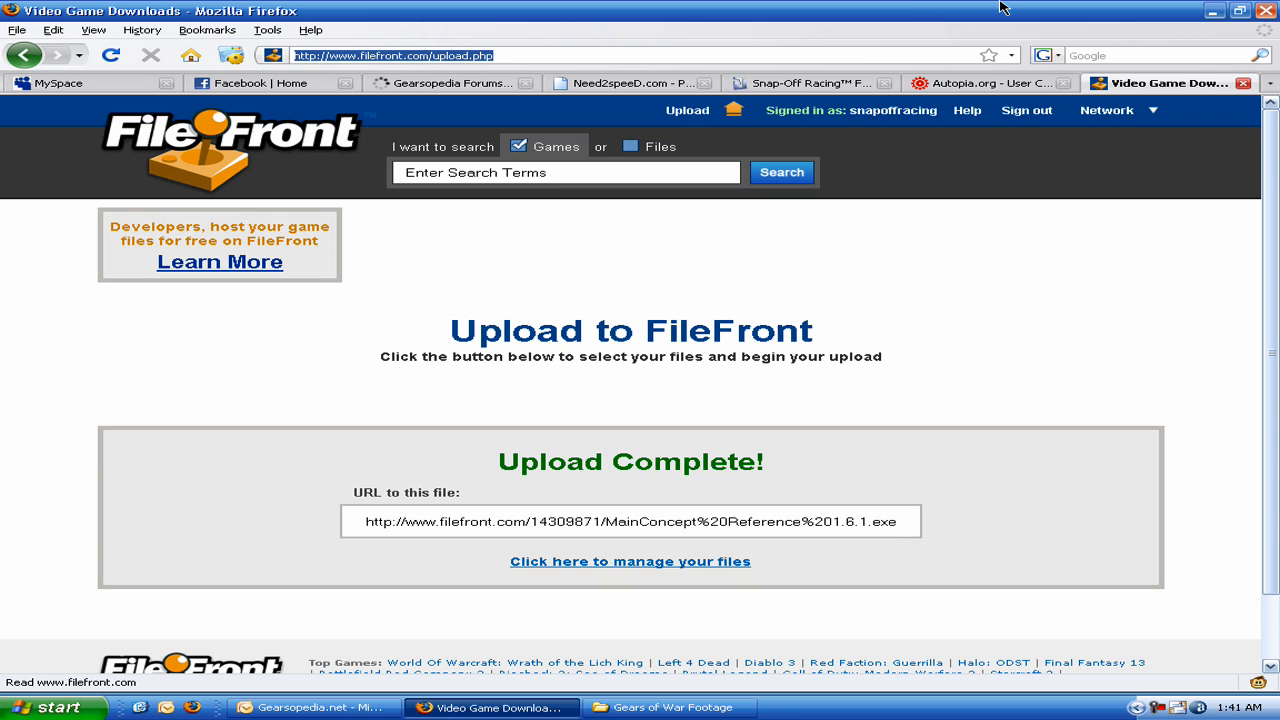
{"action": "type", "text": "www."}
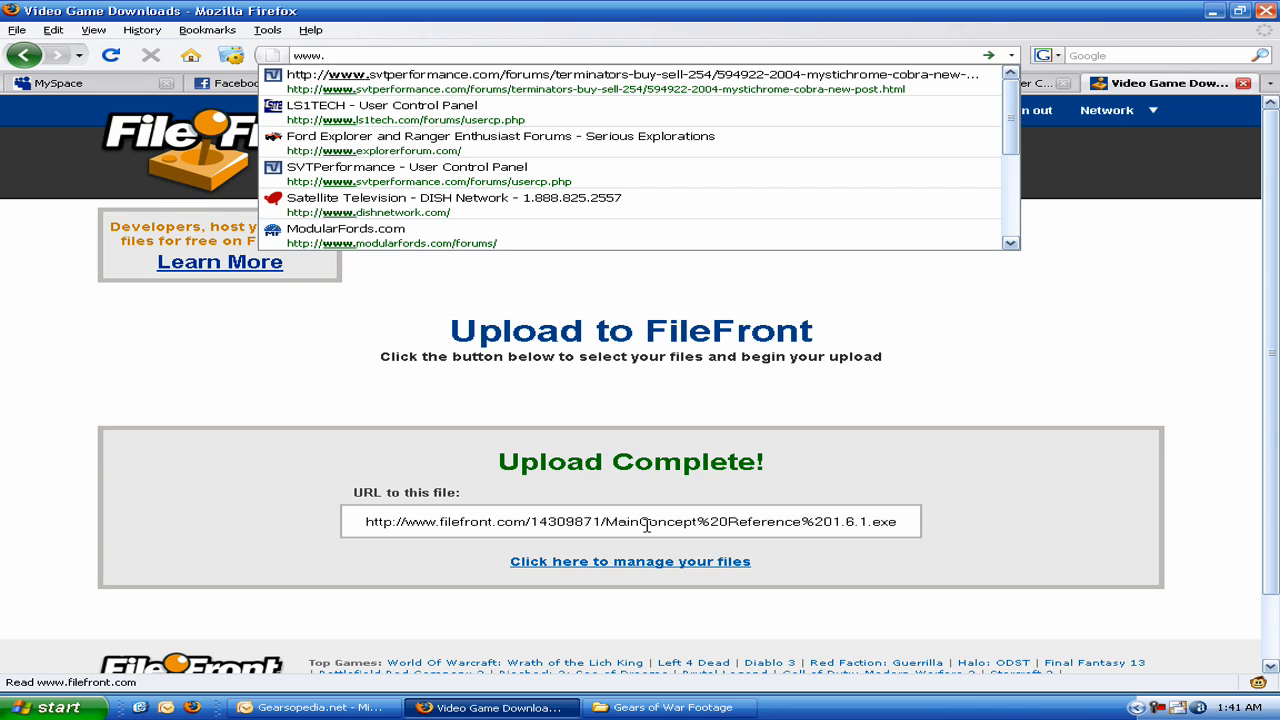
{"action": "type", "text": "googl"}
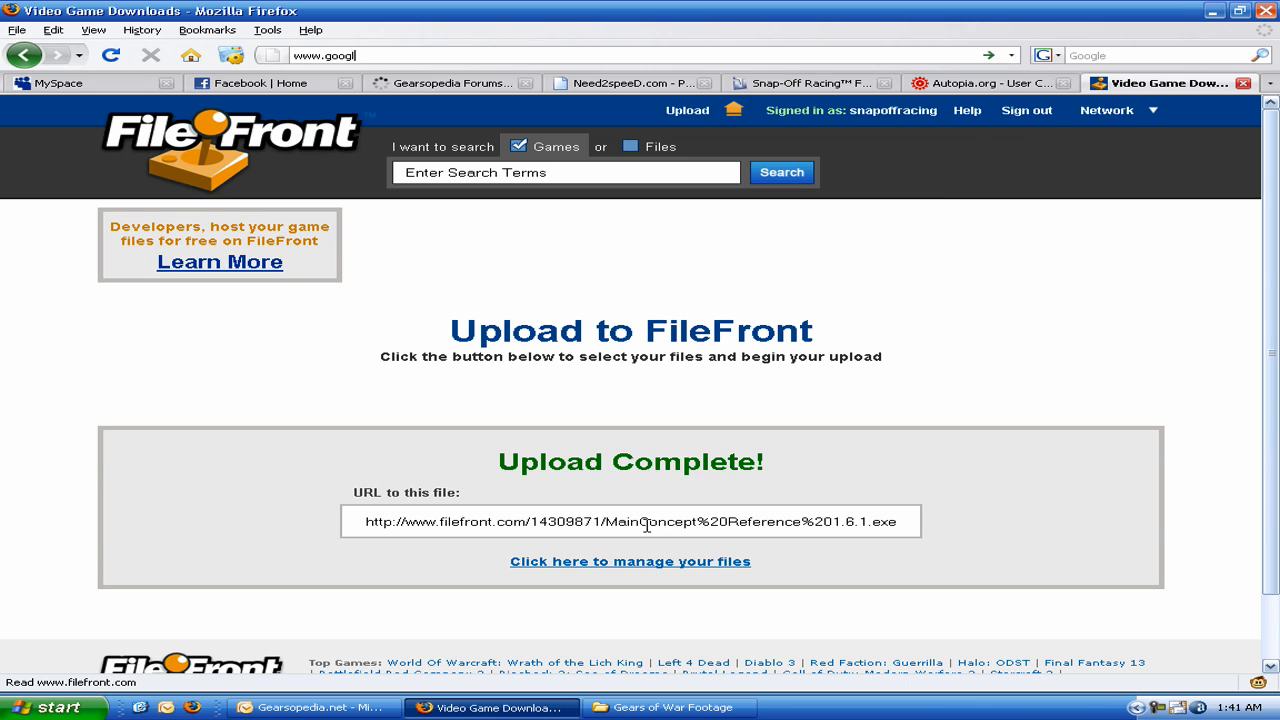
{"action": "type", "text": "e.com"}
{"action": "key", "text": "Return"}
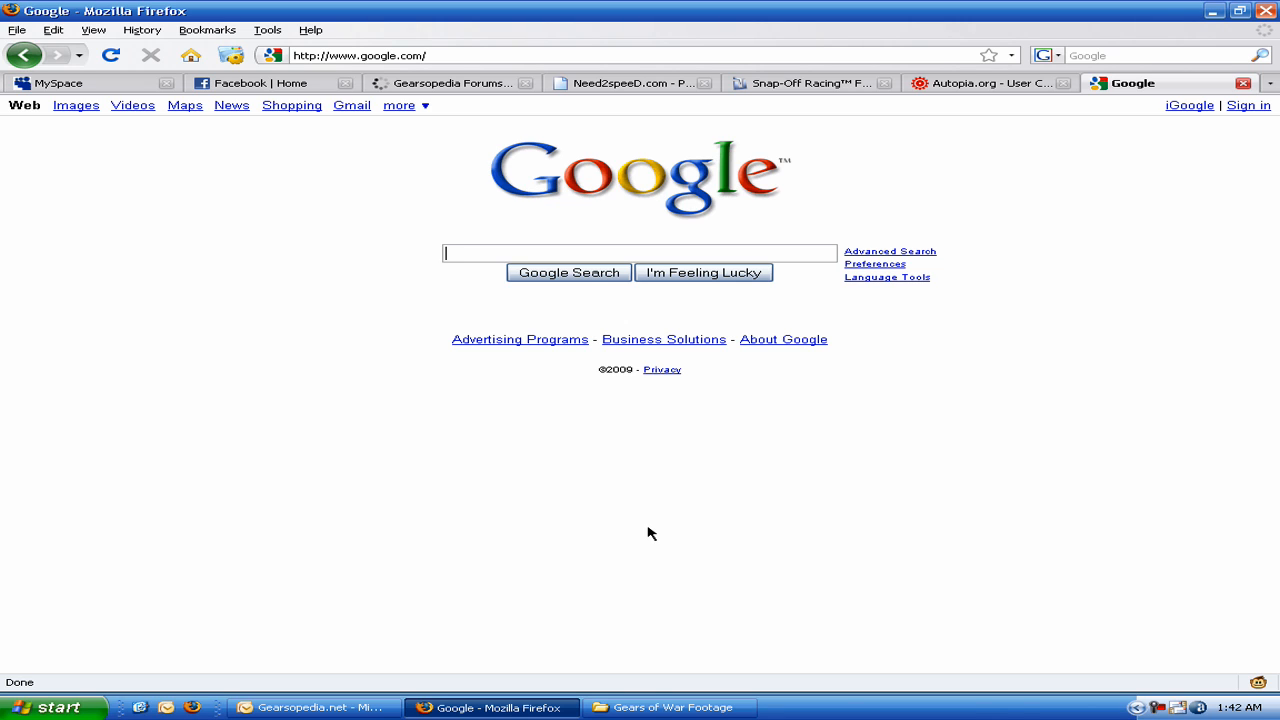
{"action": "type", "text": "k-"}
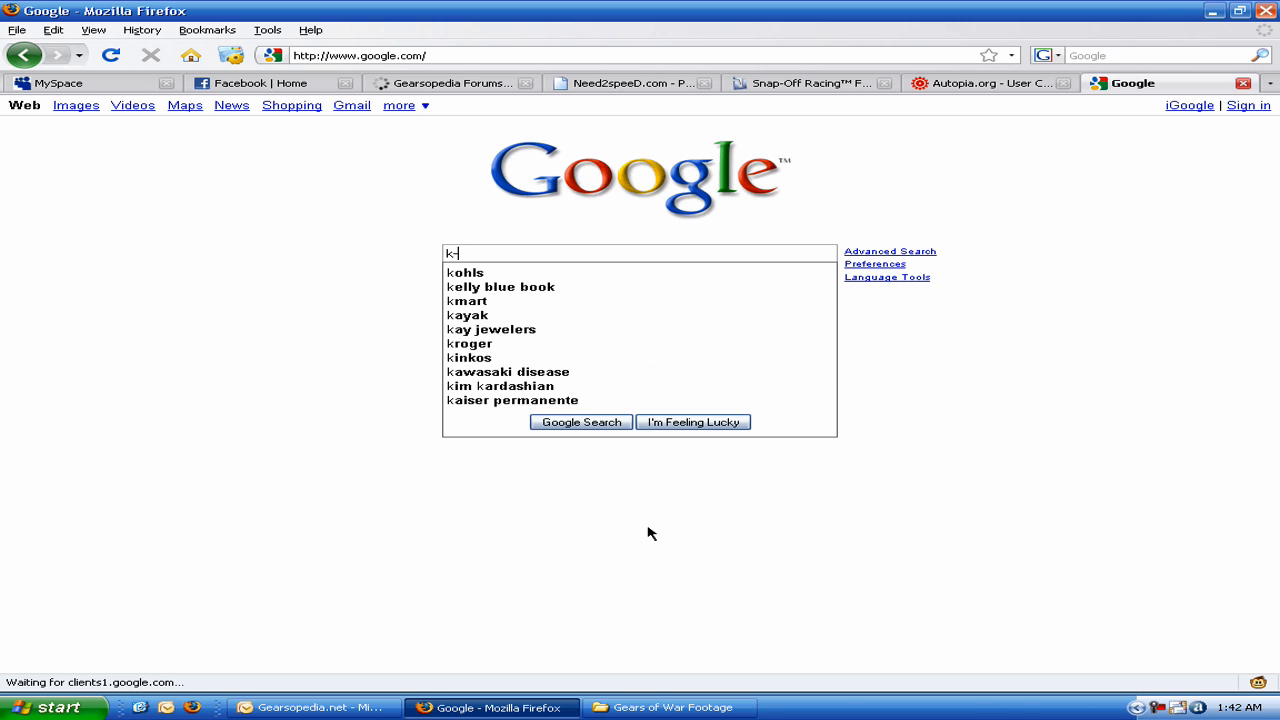
{"action": "type", "text": "lite"}
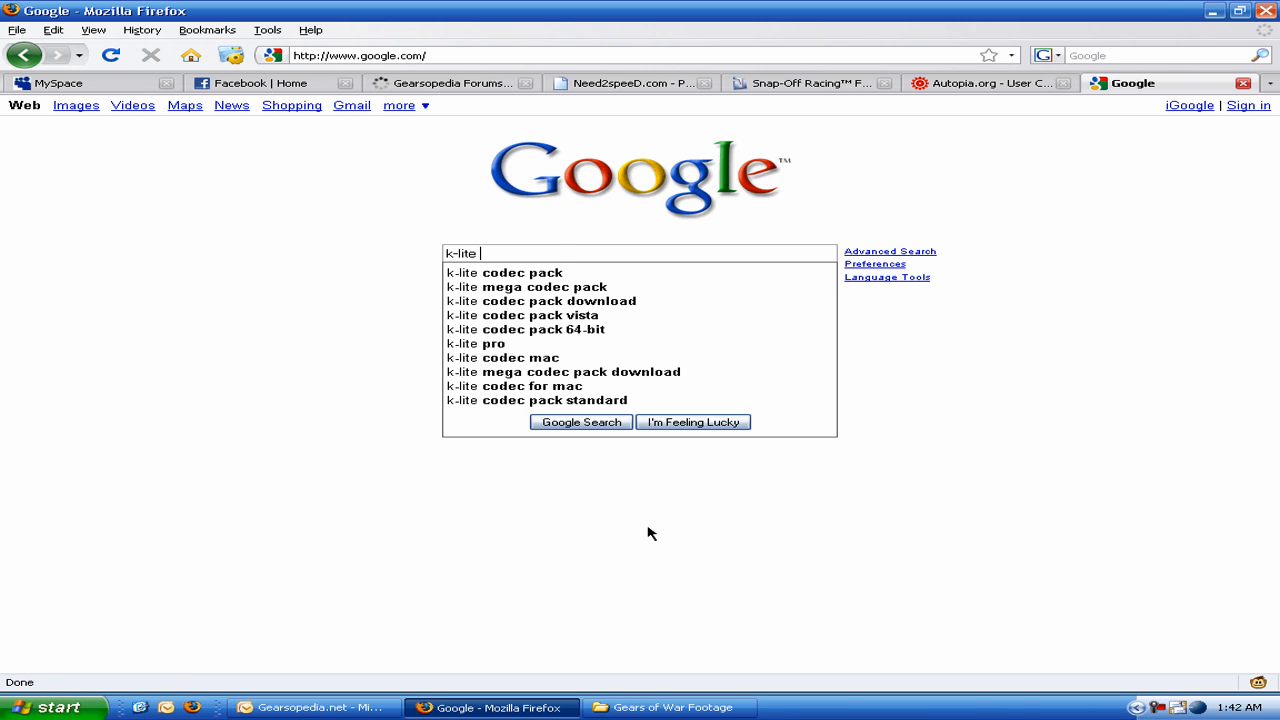
Search Google for k-lite codec pack and open Codec Guide's Standard download page.
{"action": "key", "text": "Down"}
{"action": "key", "text": "Return"}
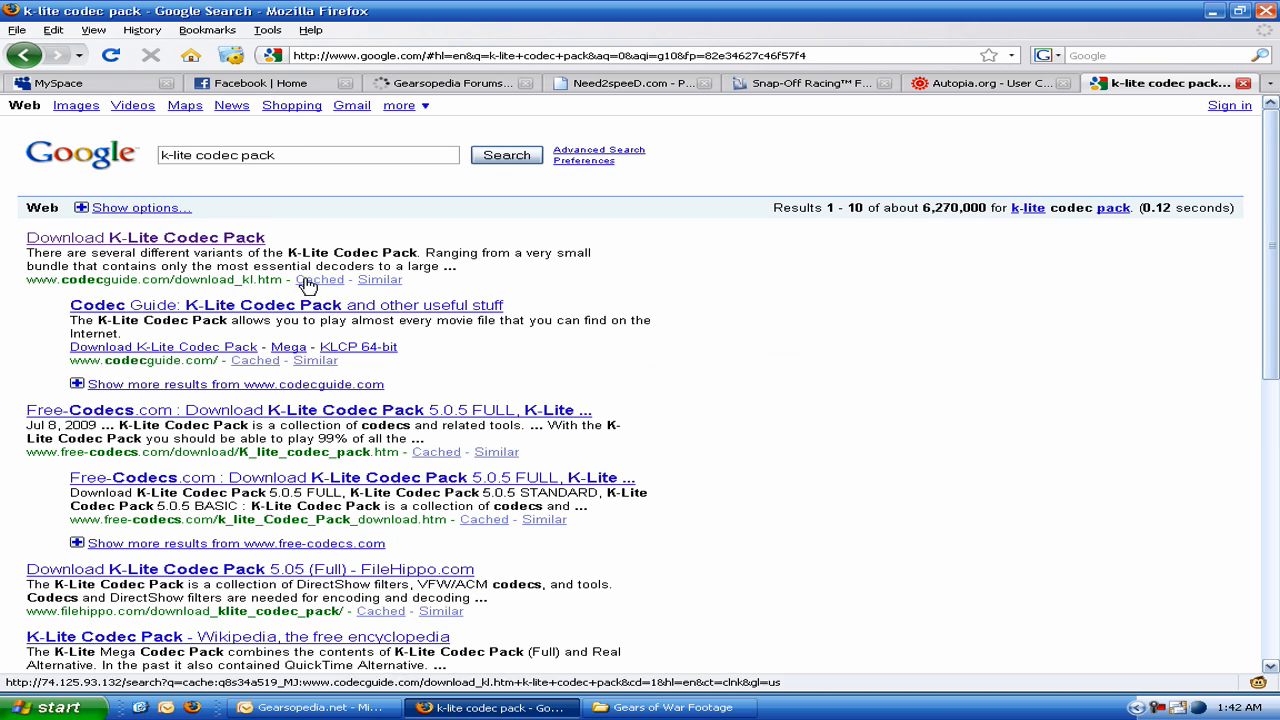
{"action": "left_click", "coordinate": [230, 238]}
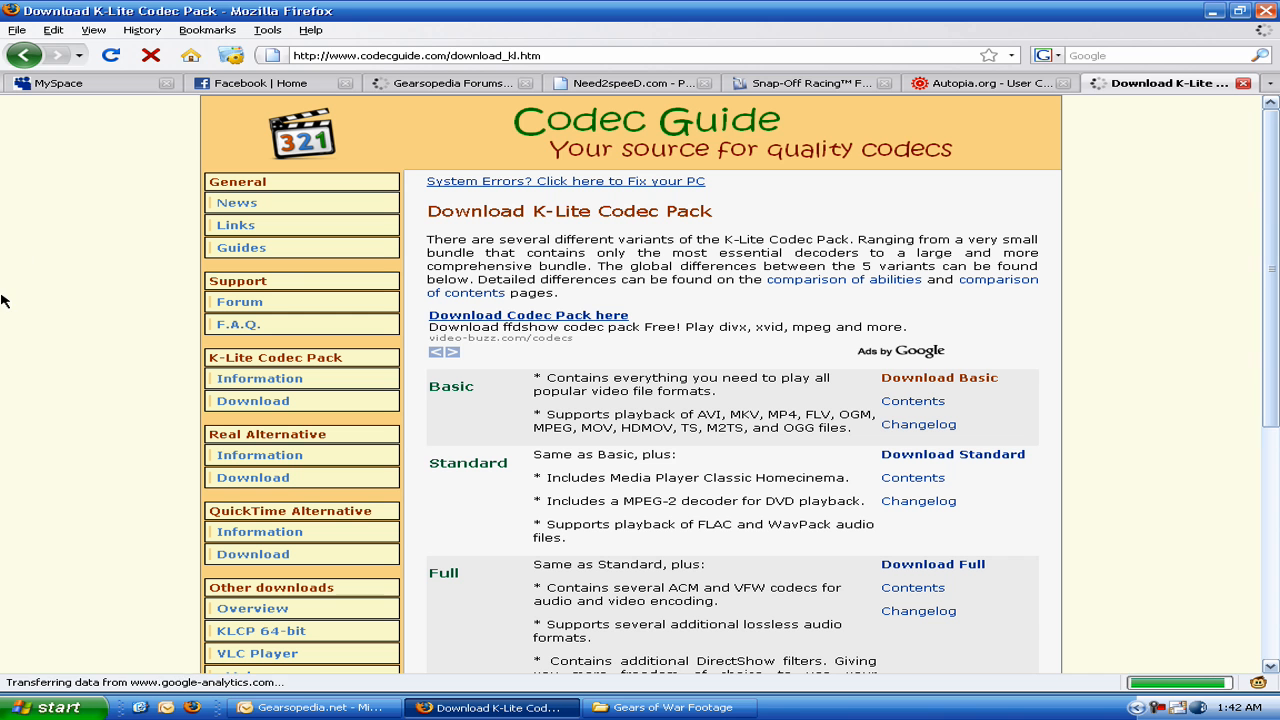
{"action": "scroll", "coordinate": [3, 412], "scroll_direction": "down", "scroll_amount": 1}
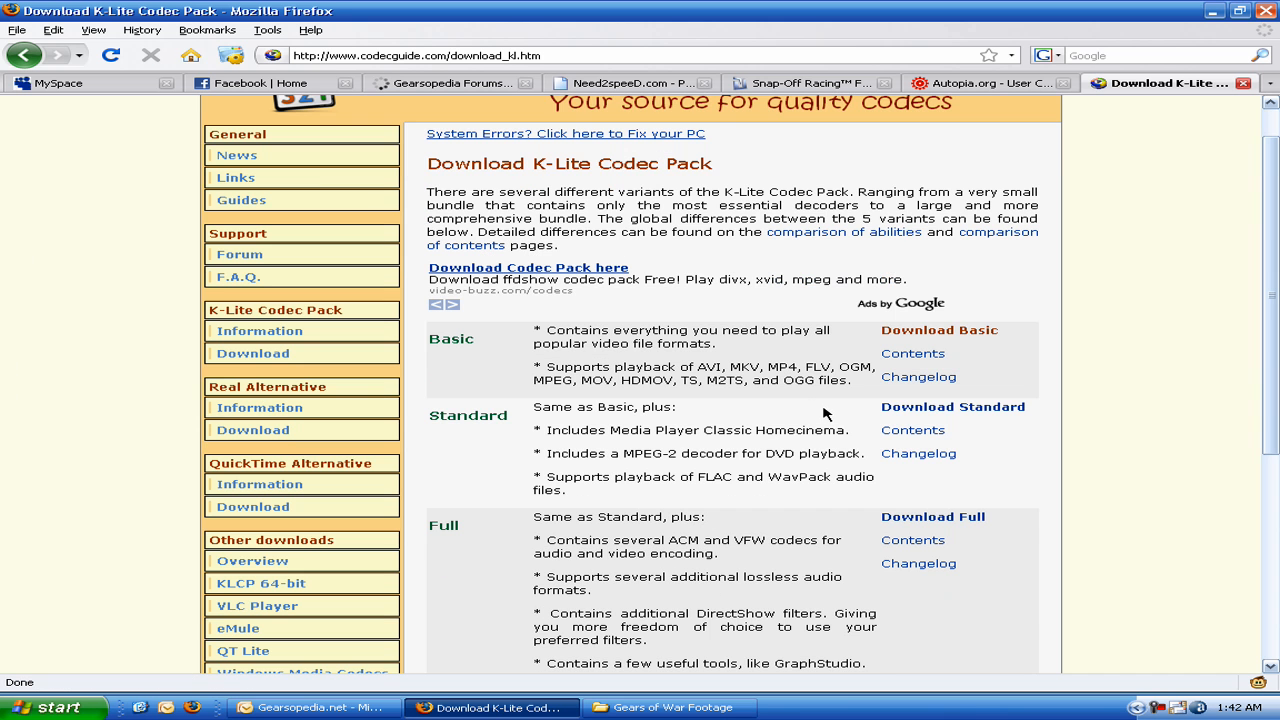
{"action": "left_click", "coordinate": [1000, 407]}
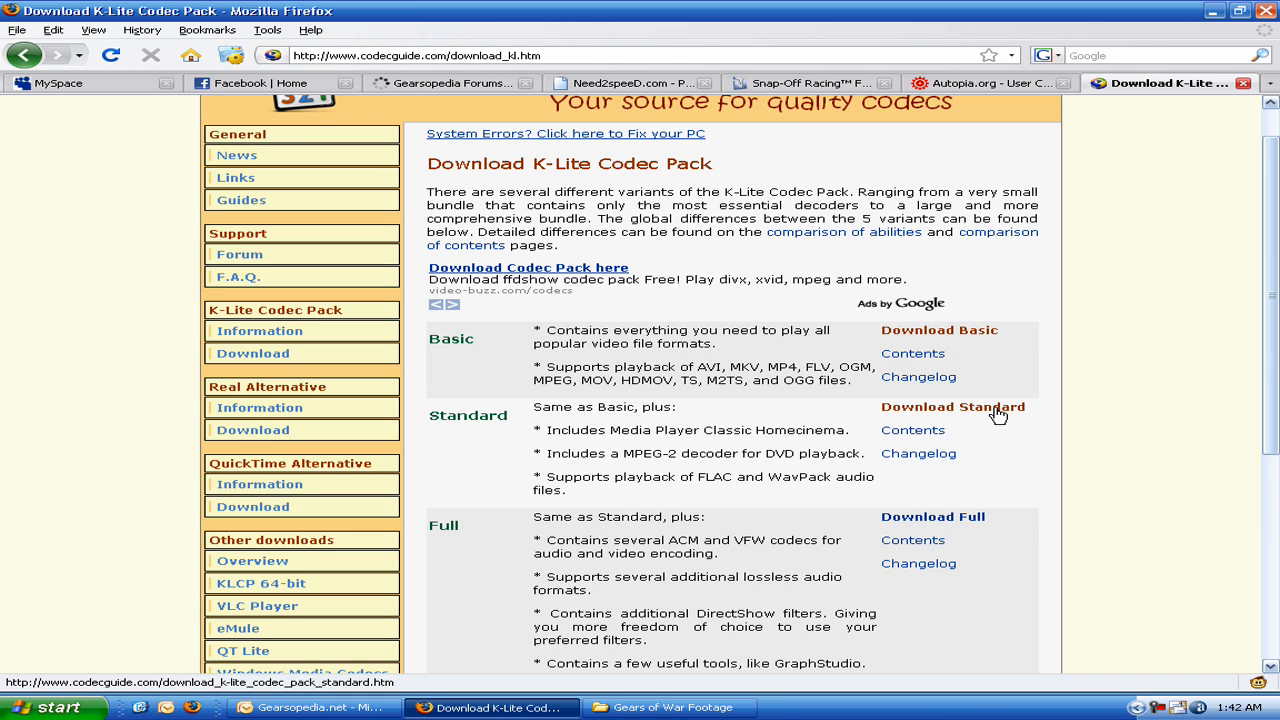
{"action": "scroll", "coordinate": [1157, 502], "scroll_direction": "down", "scroll_amount": 3}
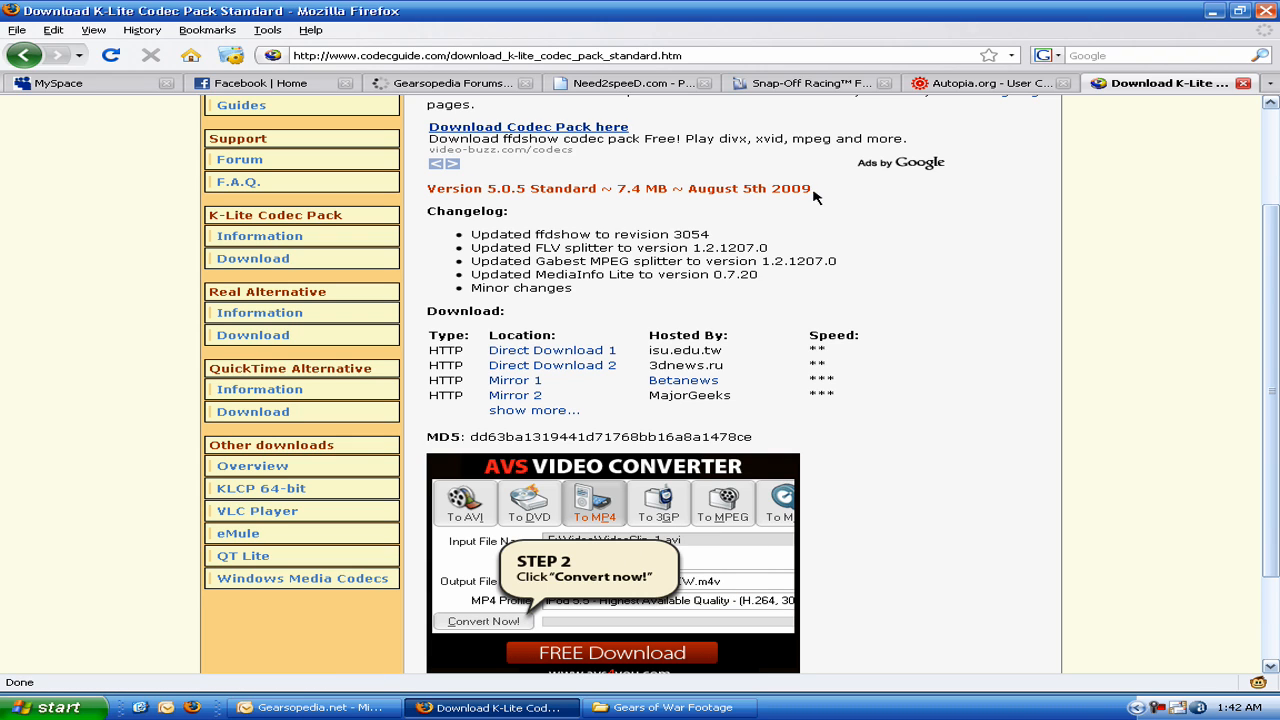
{"action": "scroll", "coordinate": [978, 462], "scroll_direction": "down", "scroll_amount": 3}
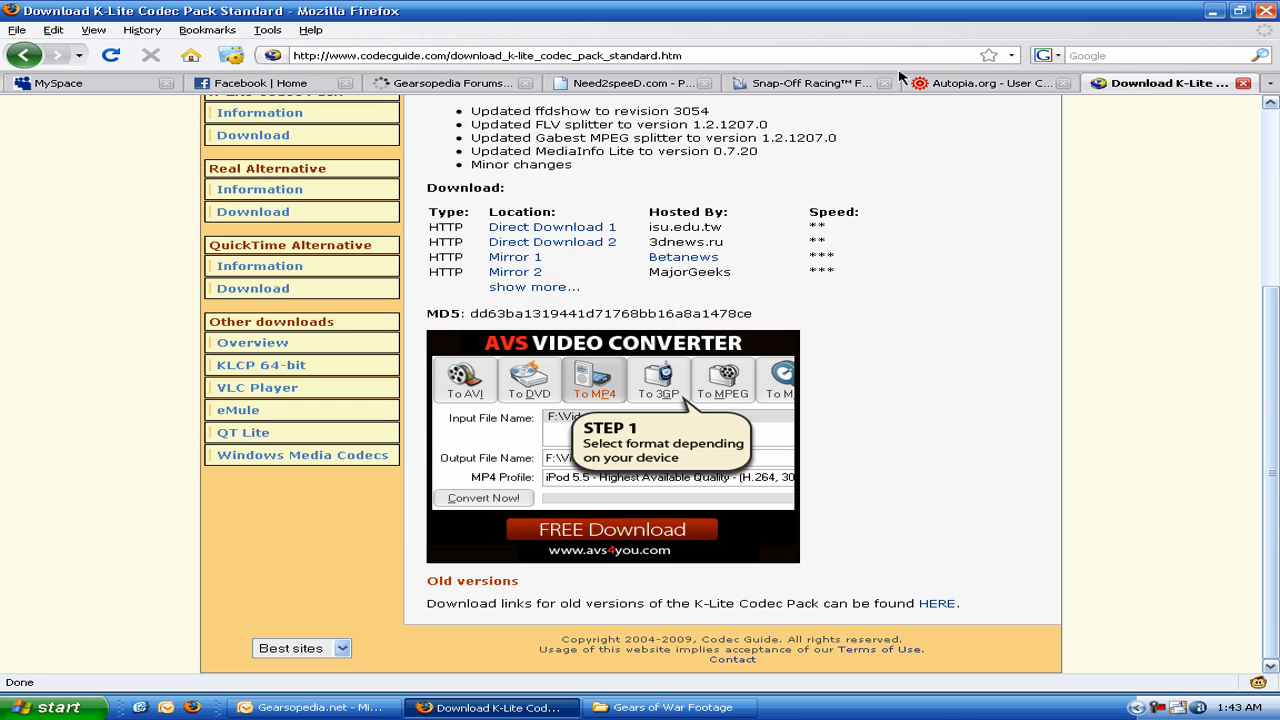
Browse the Start menu's All Programs list, then close it.
{"action": "left_click", "coordinate": [870, 56]}
{"action": "left_click", "coordinate": [58, 707]}
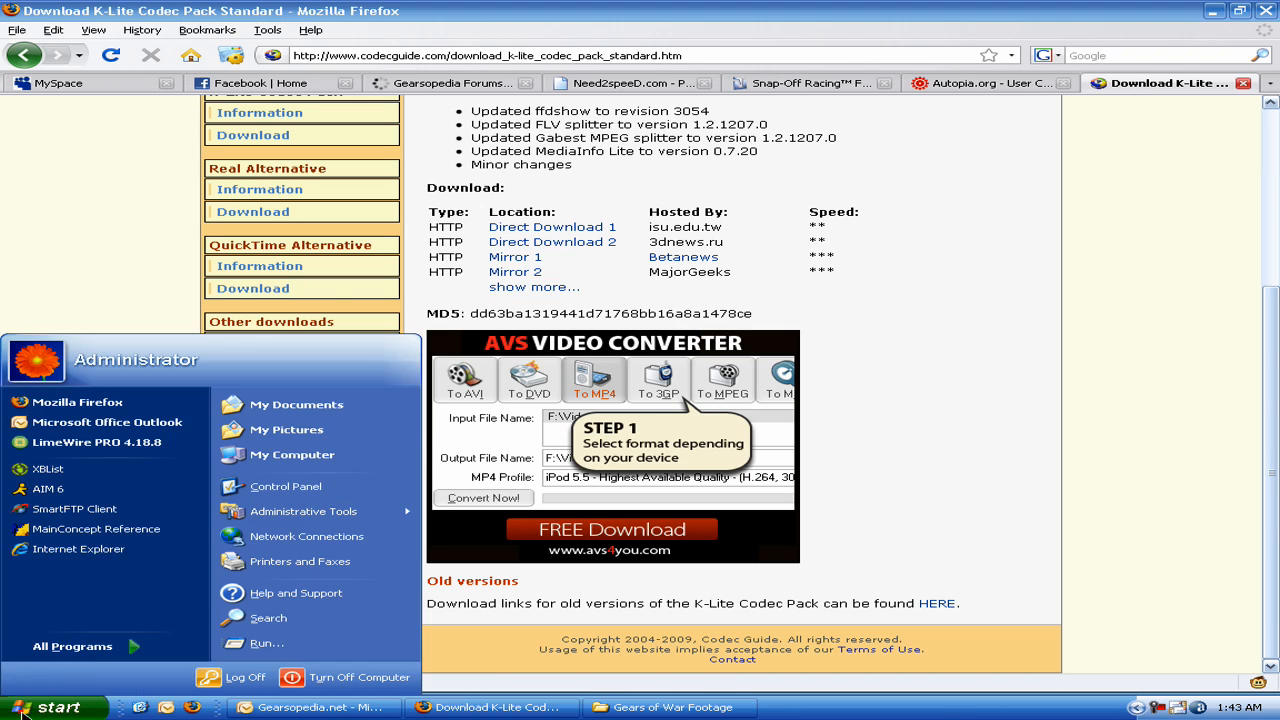
{"action": "left_click", "coordinate": [72, 647]}
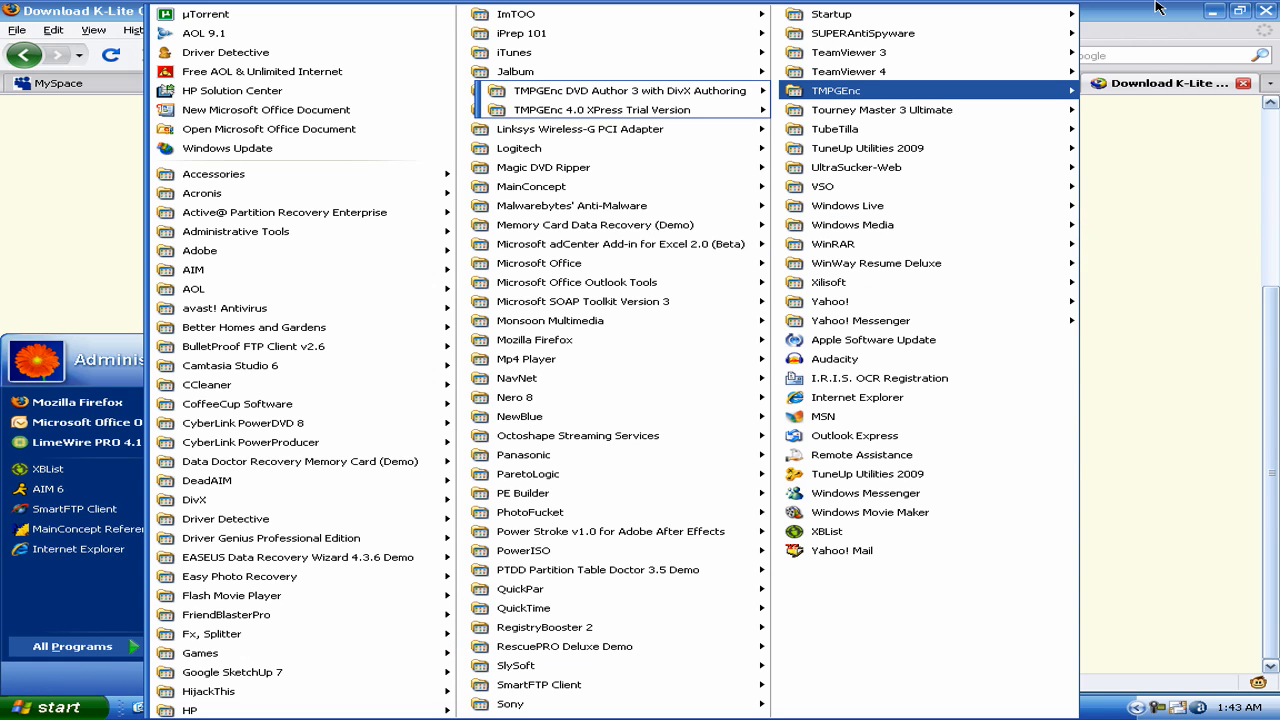
{"action": "key", "text": "Escape"}
Play torque doubles on ruins.M2TS from the Gears of War Footage folder.
{"action": "left_click", "coordinate": [674, 708]}
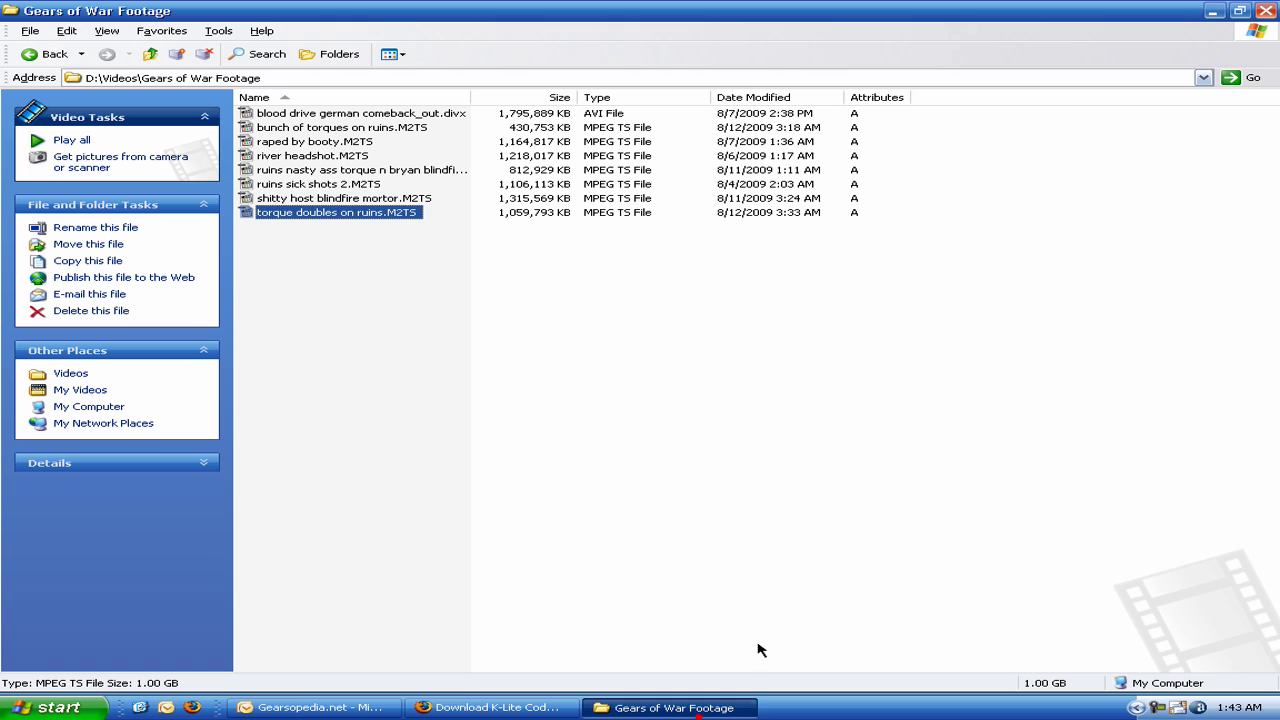
{"action": "double_click", "coordinate": [400, 213]}
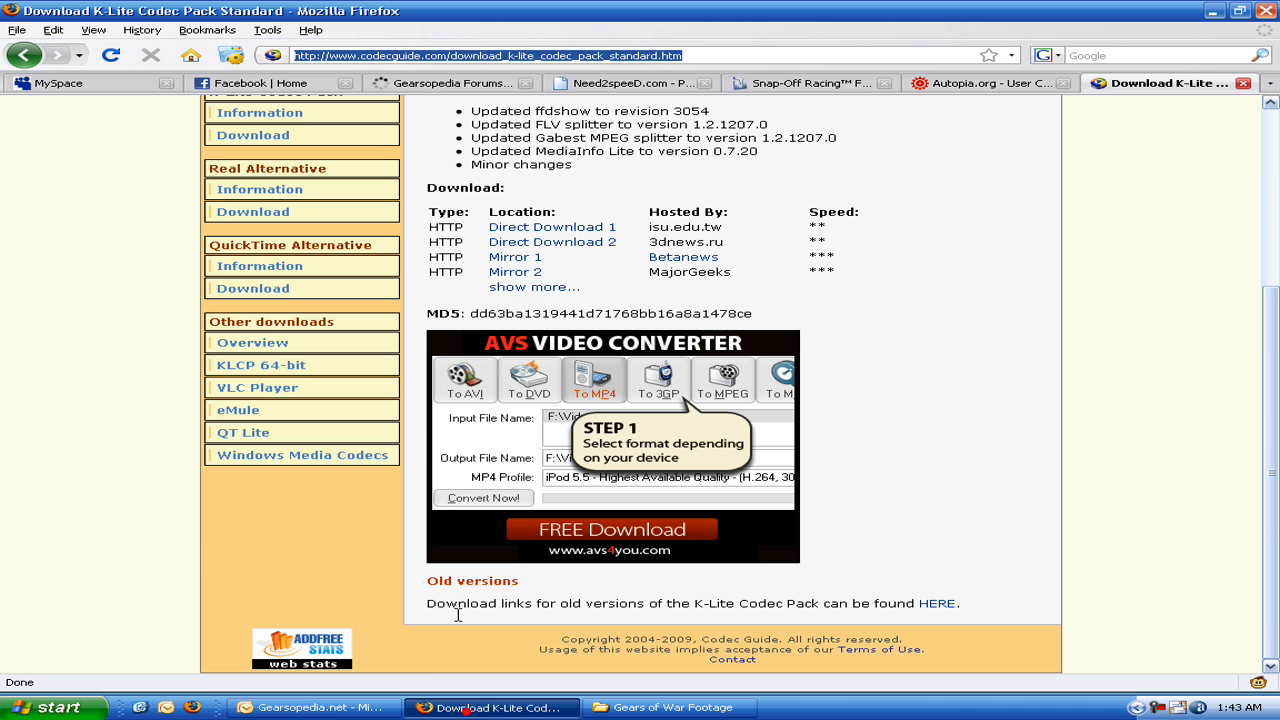
{"action": "type", "text": "google.com"}
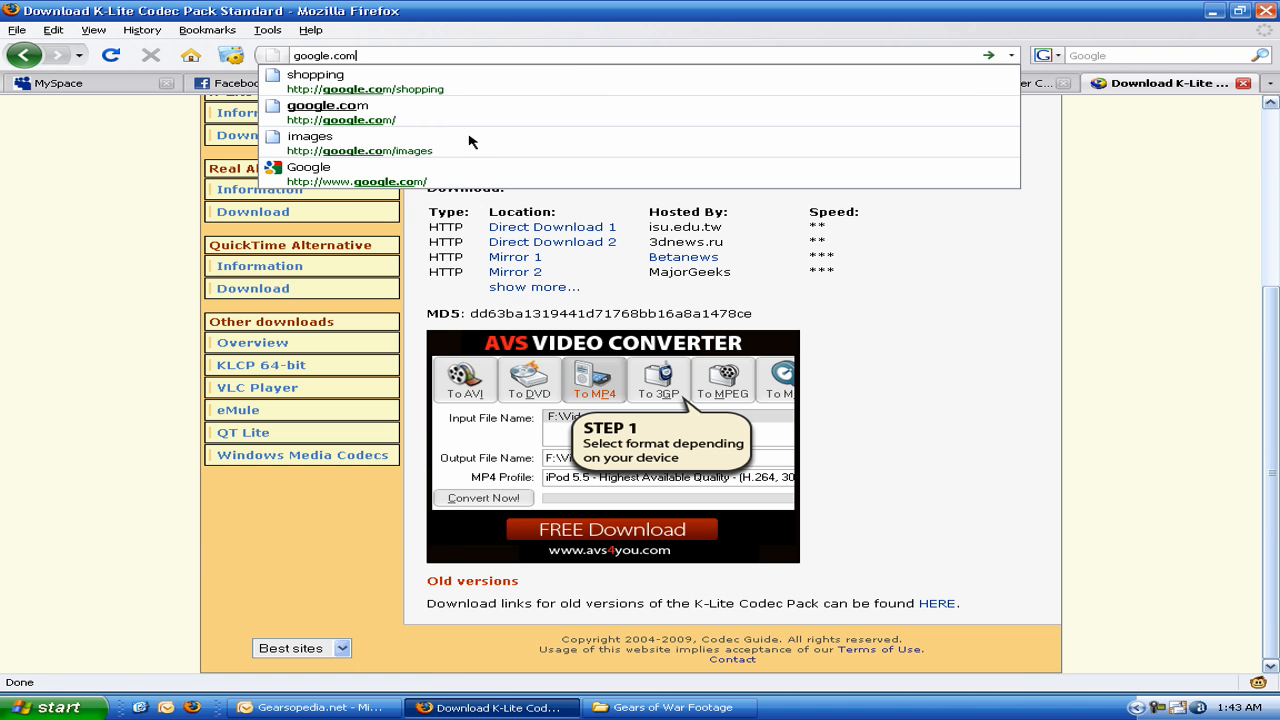
Load google.com and search for windows media player classic.
{"action": "key", "text": "Return"}
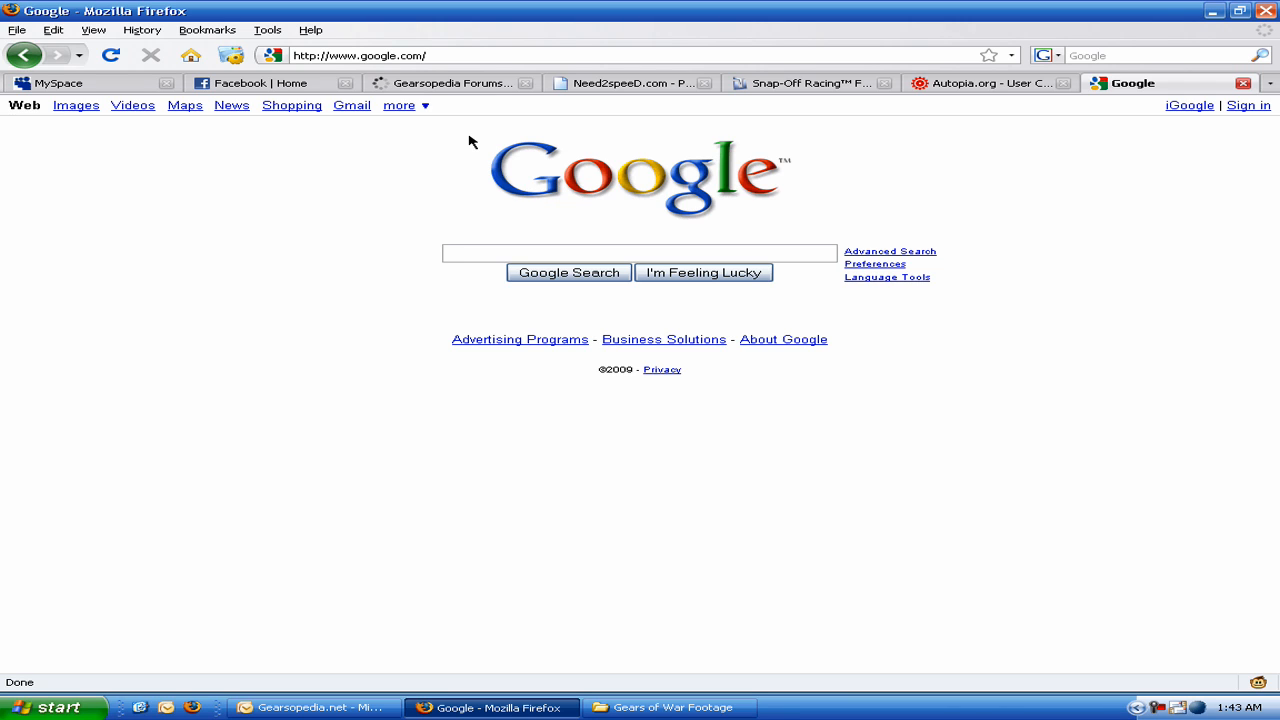
{"action": "type", "text": "windows media pla"}
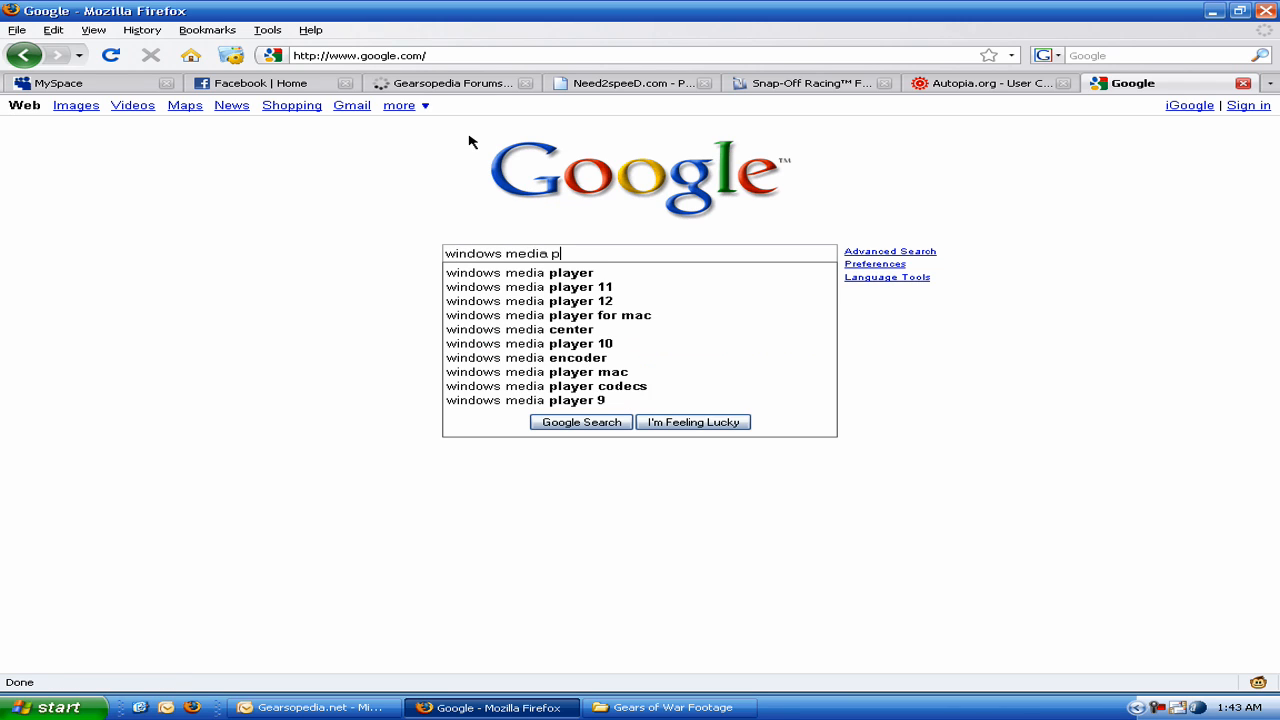
{"action": "type", "text": "yer classic"}
{"action": "key", "text": "Return"}
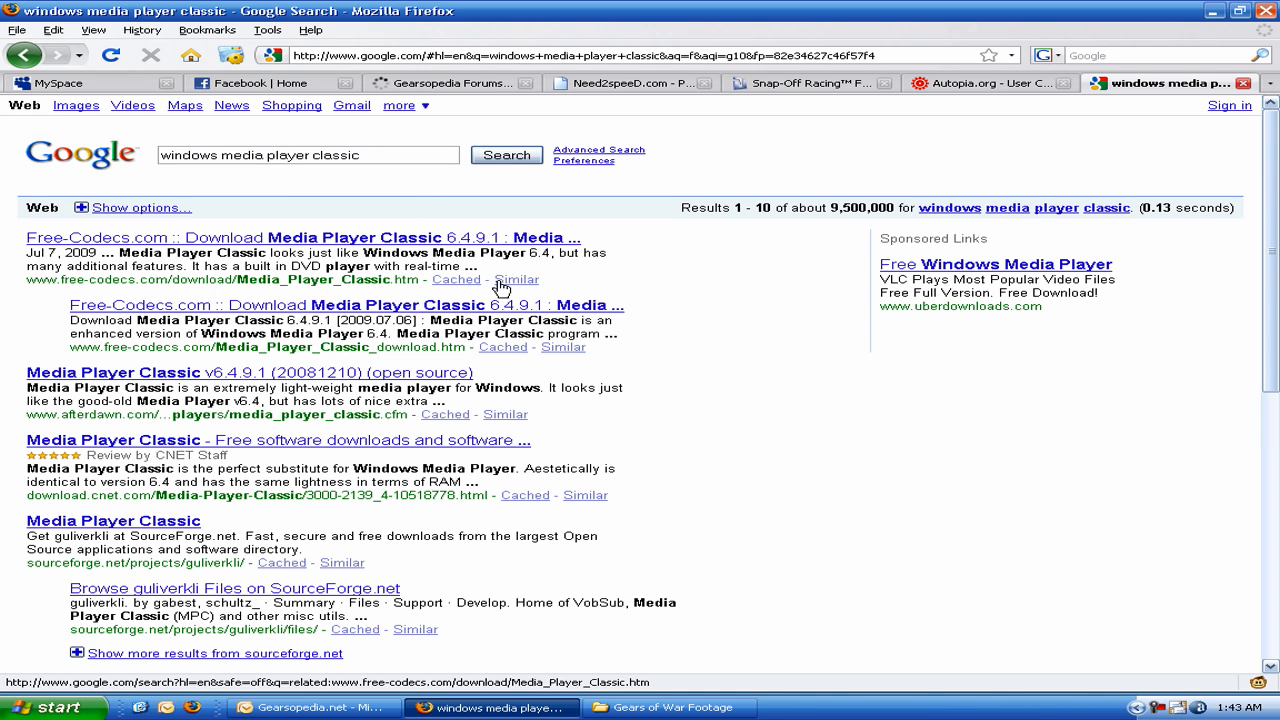
{"action": "left_click", "coordinate": [40, 707]}
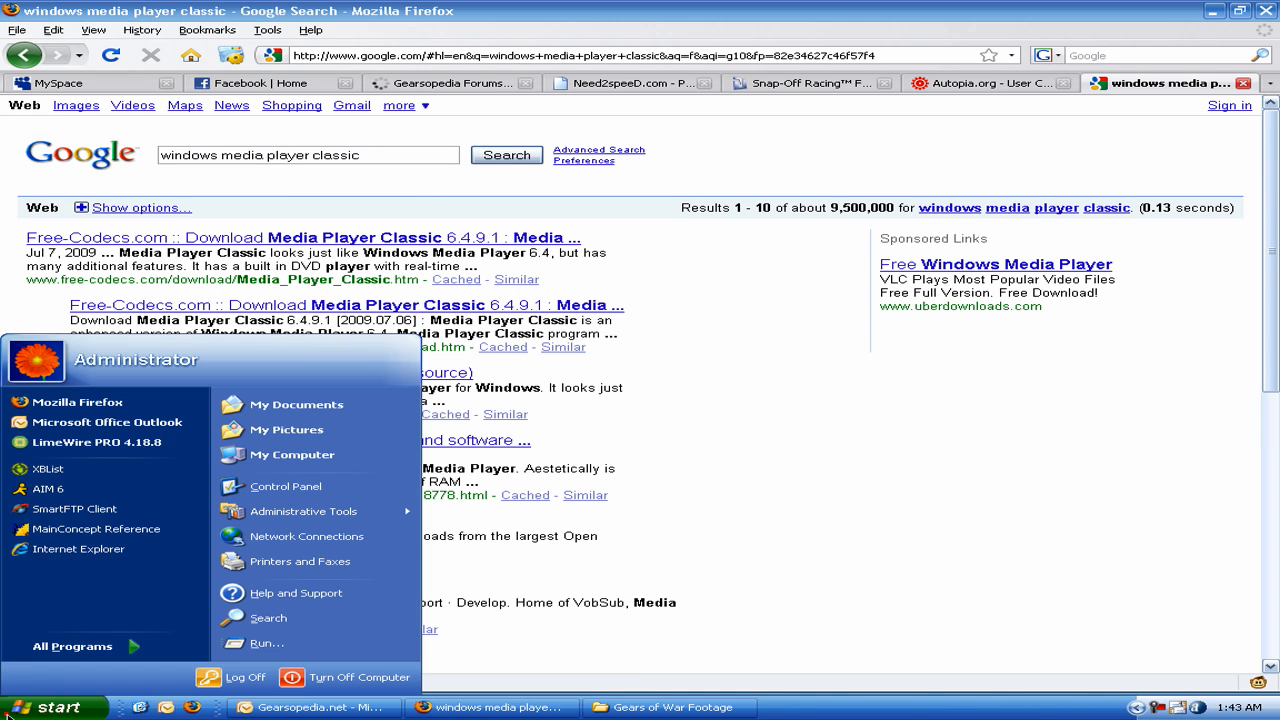
{"action": "key", "text": "Escape"}
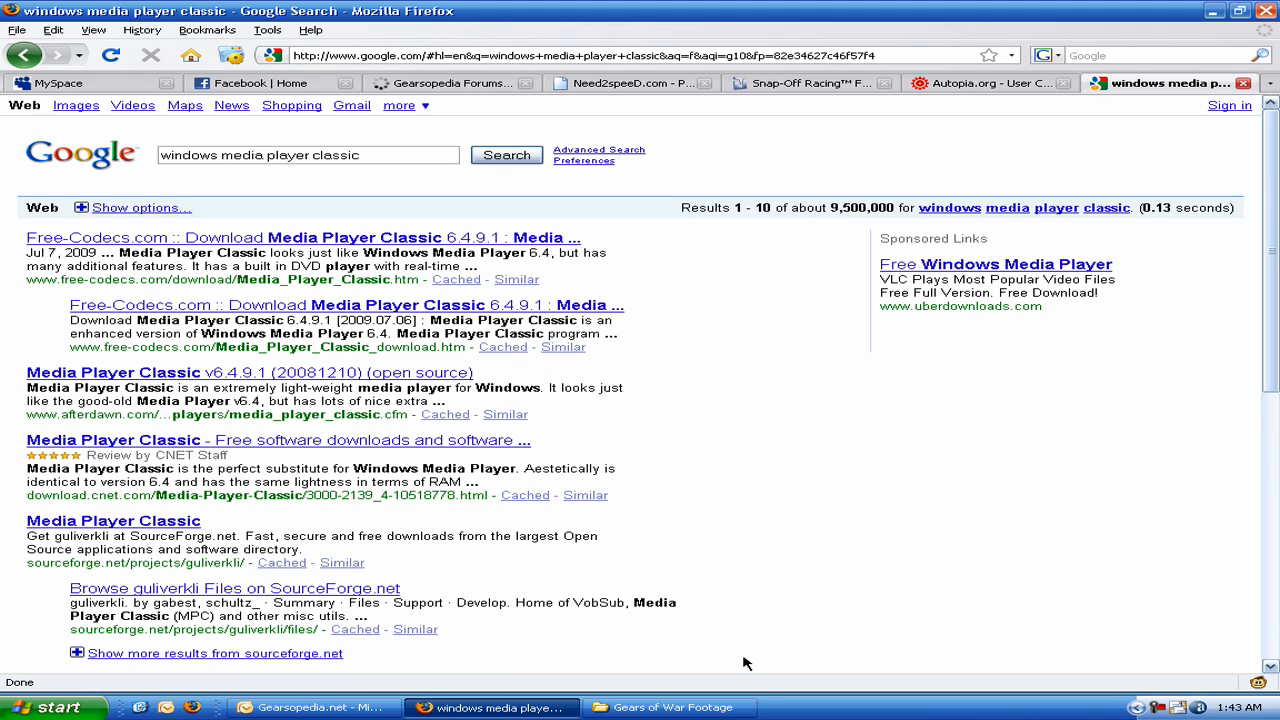
Clear the windows media player classic query from the search box.
{"action": "left_click", "coordinate": [378, 154]}
{"action": "key", "text": "ctrl+a"}
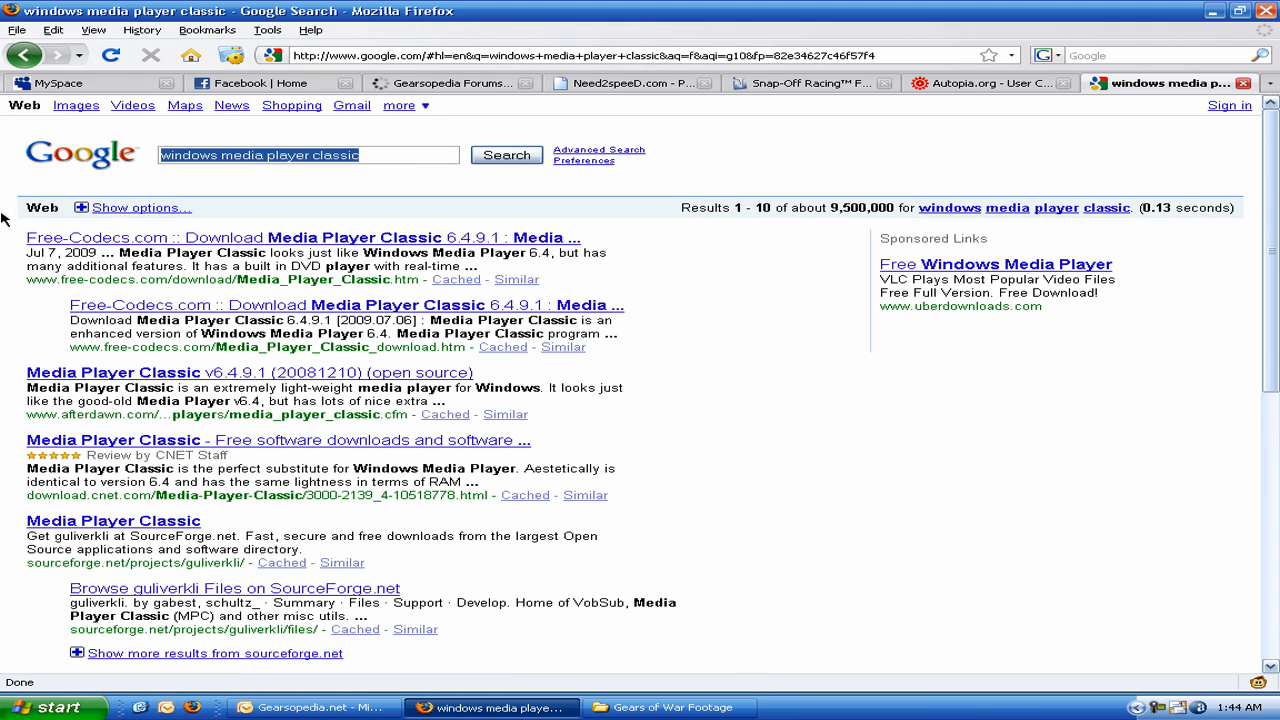
{"action": "type", "text": "ww"}
{"action": "key", "text": "BackSpace"}
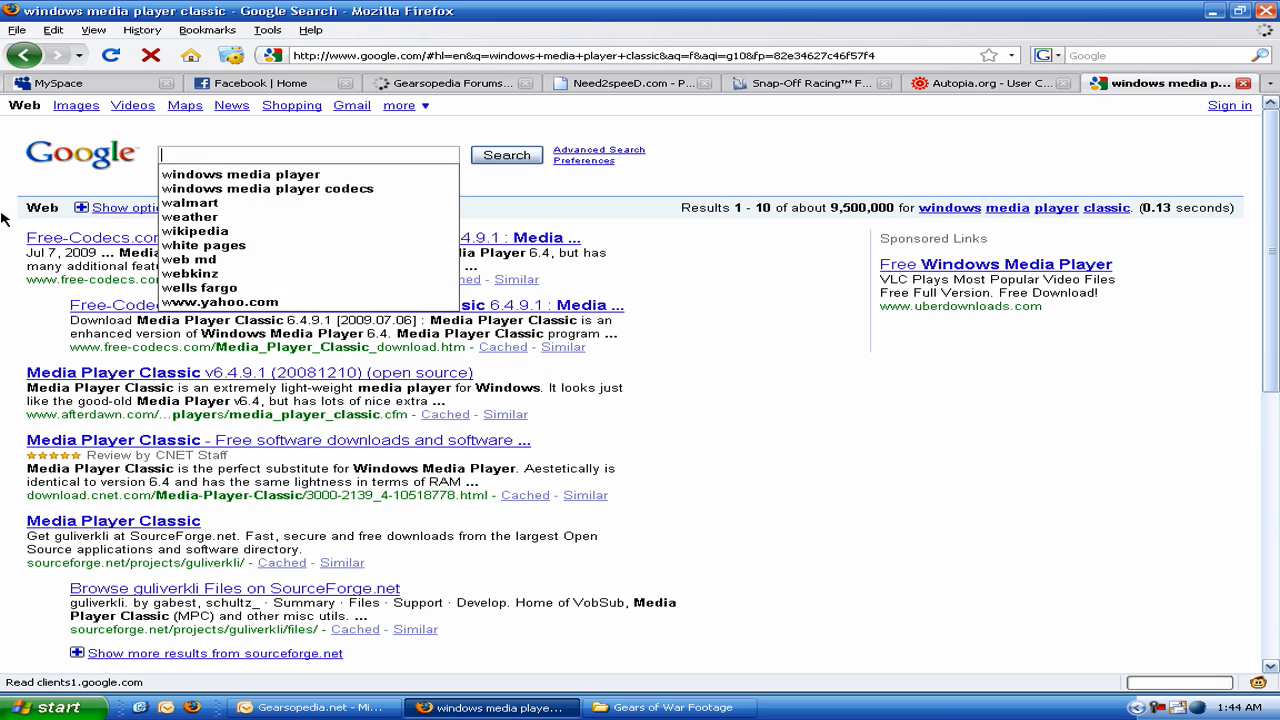
{"action": "key", "text": "BackSpace"}
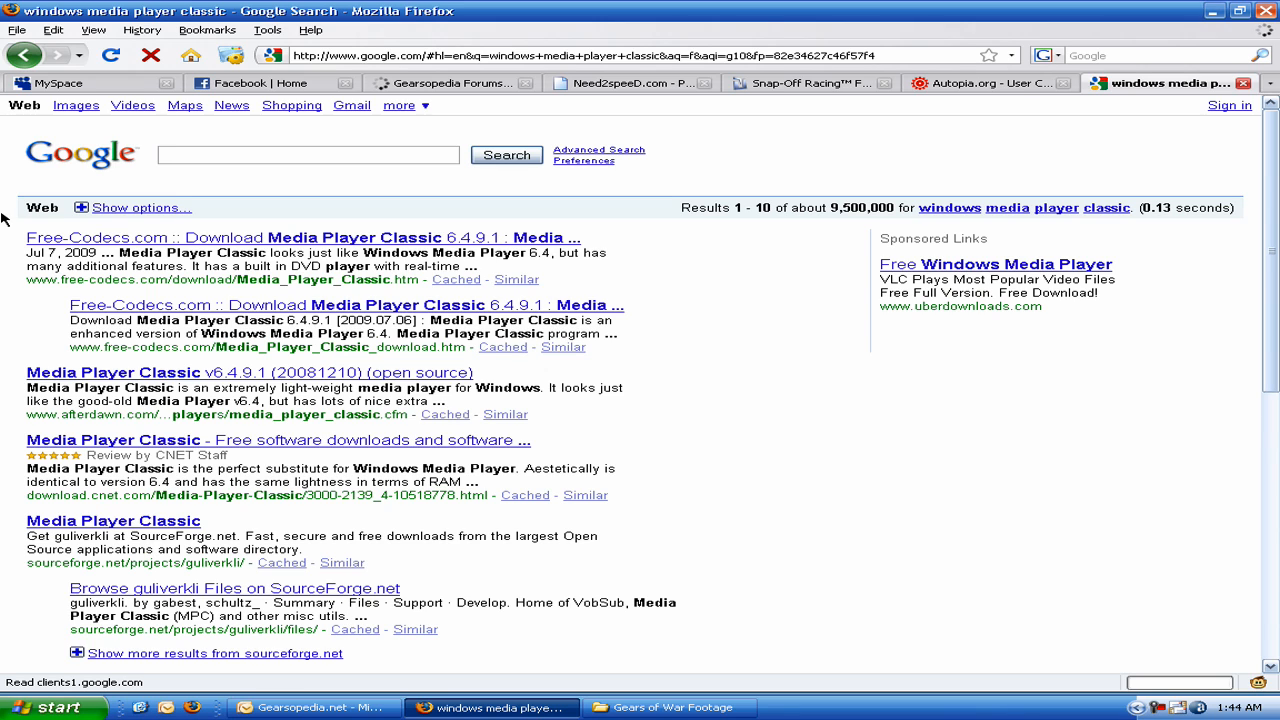
{"action": "type", "text": "d"}
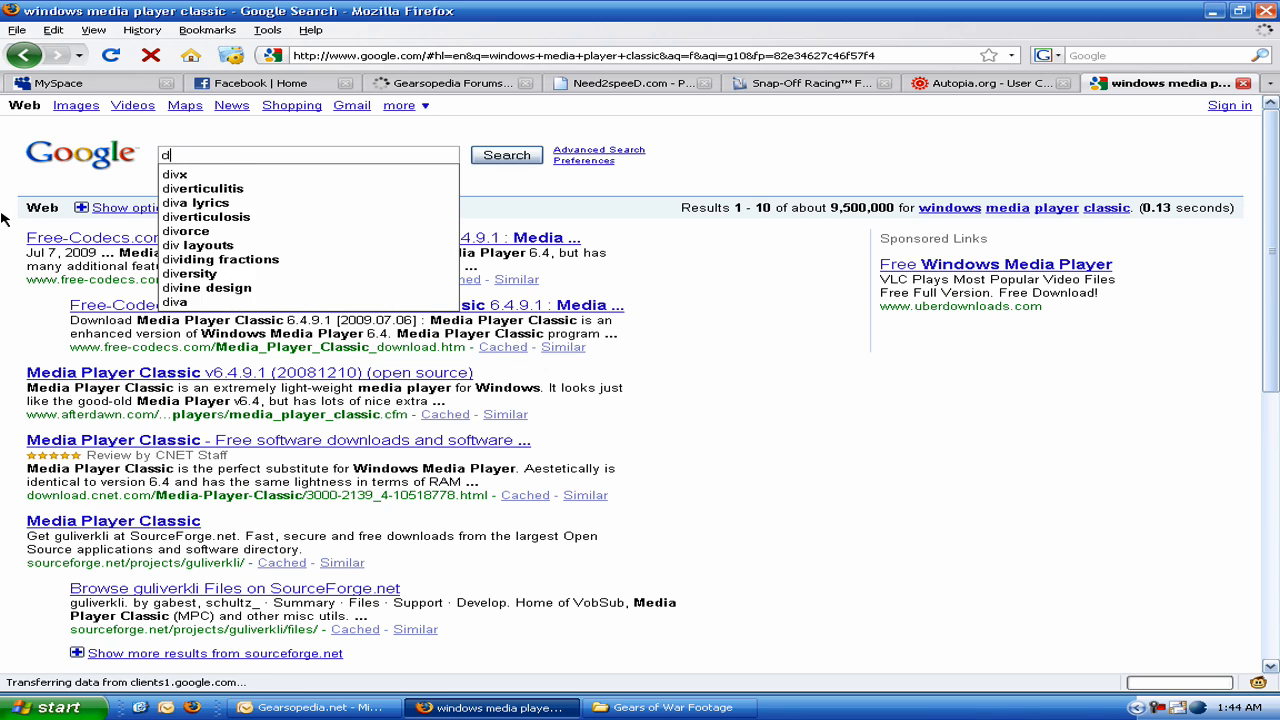
{"action": "type", "text": "ivx codec"}
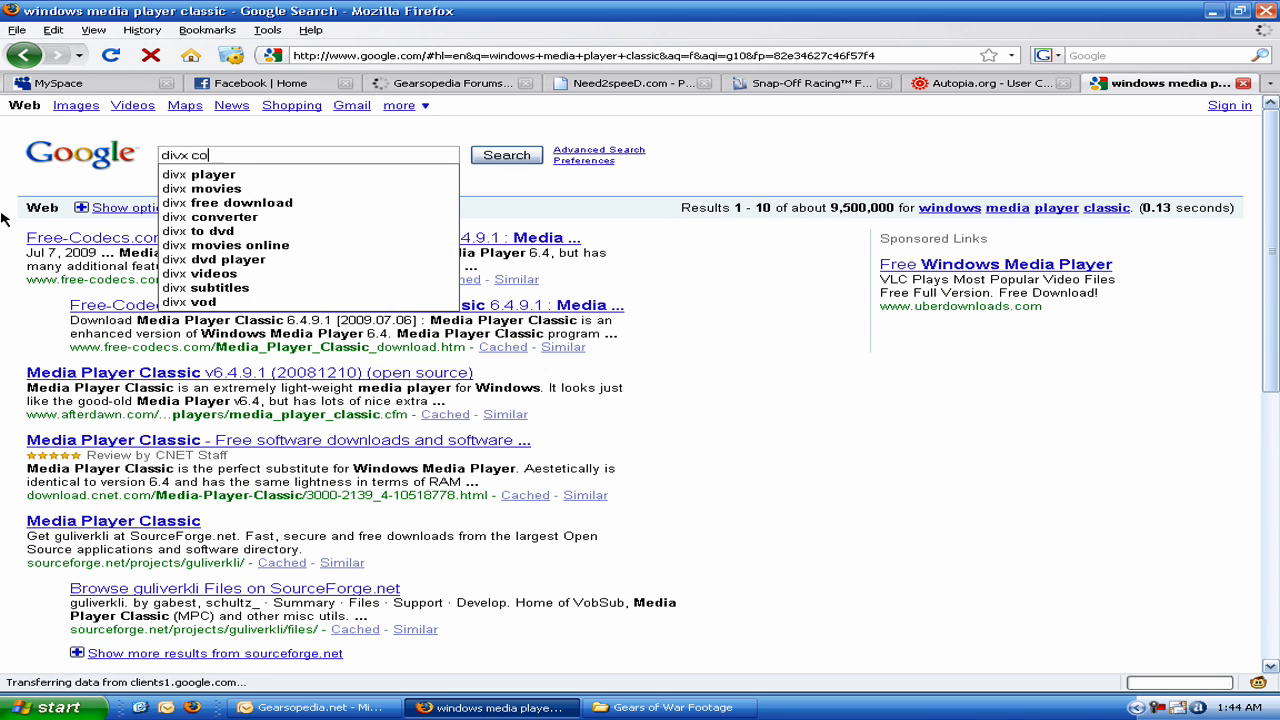
Search for divx codec download and open the DivX Movies codec result.
{"action": "key", "text": "Down"}
{"action": "key", "text": "Down"}
{"action": "key", "text": "Return"}
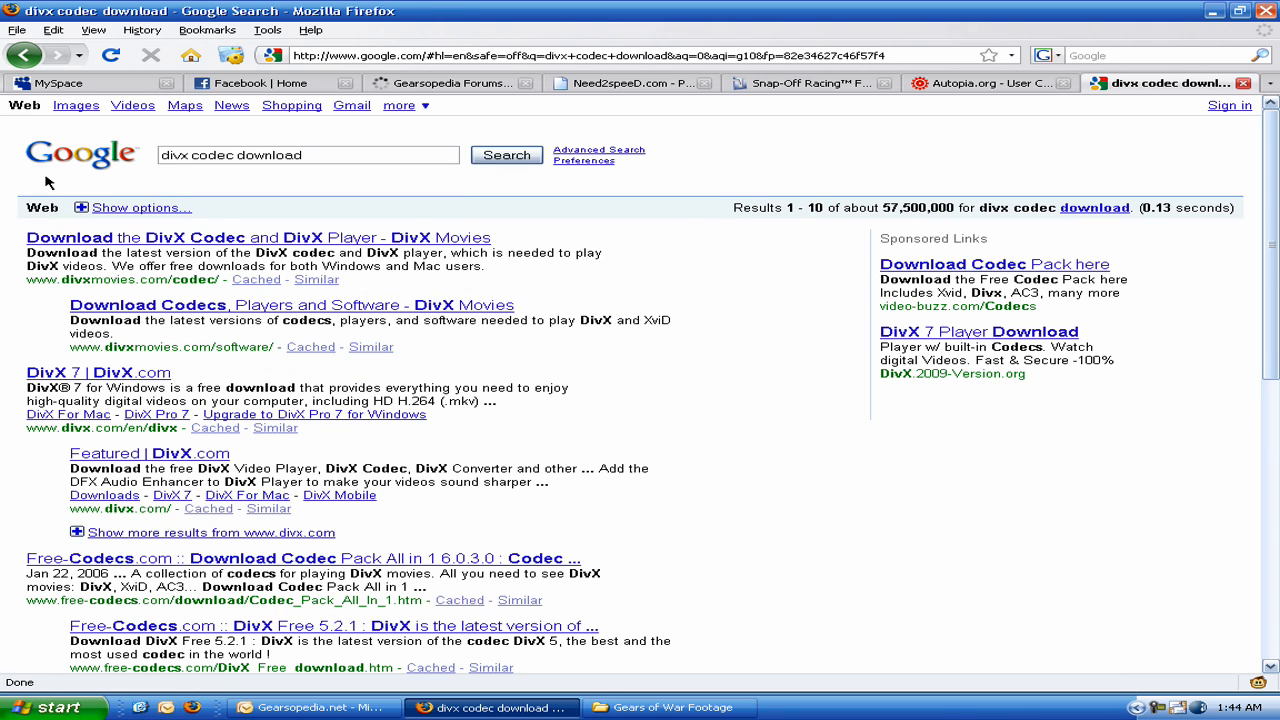
{"action": "left_click", "coordinate": [160, 238]}
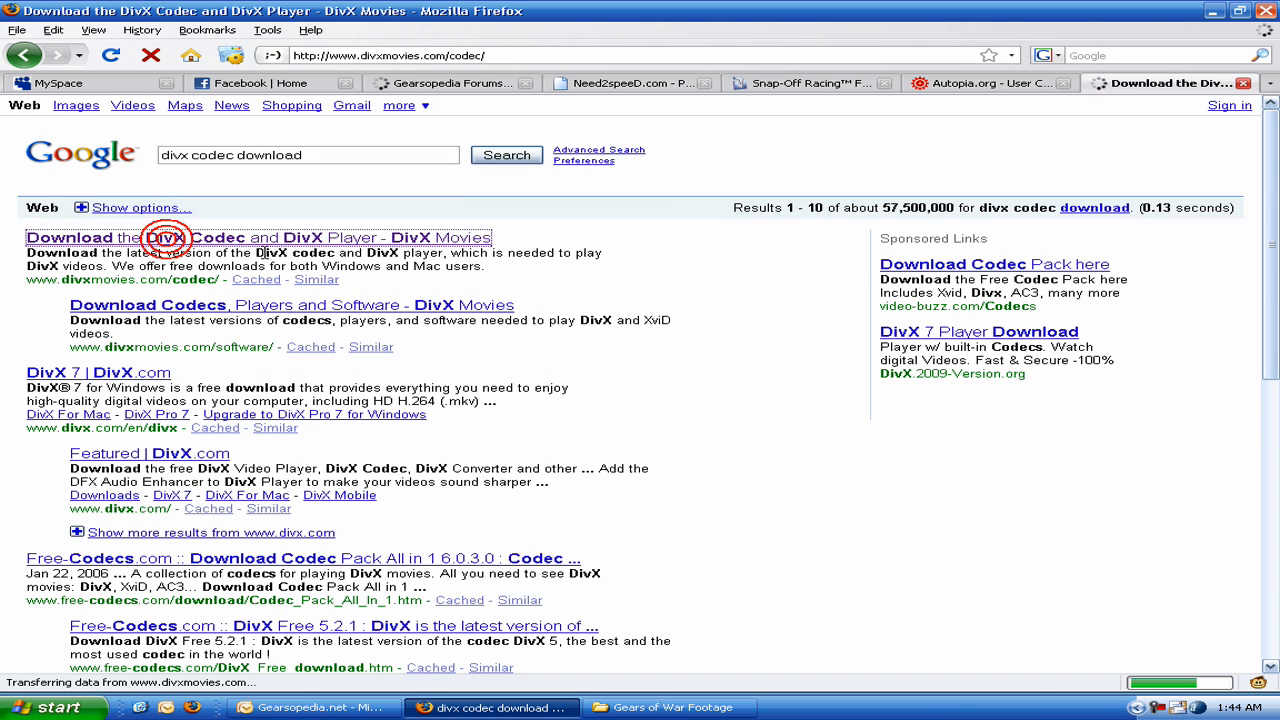